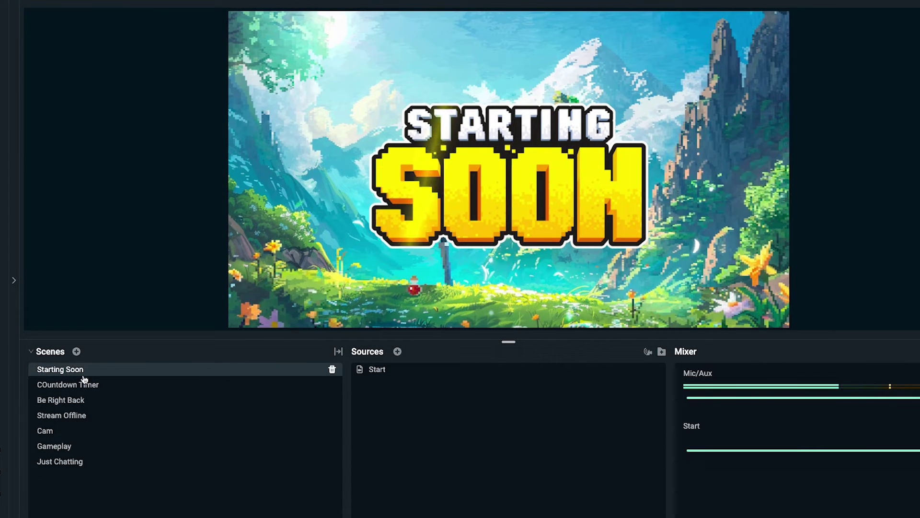
# Preview the Countdown Timer, Be Right Back, Stream Offline and Gameplay scenes, ending on Just Chatting
pyautogui.click(70, 385)
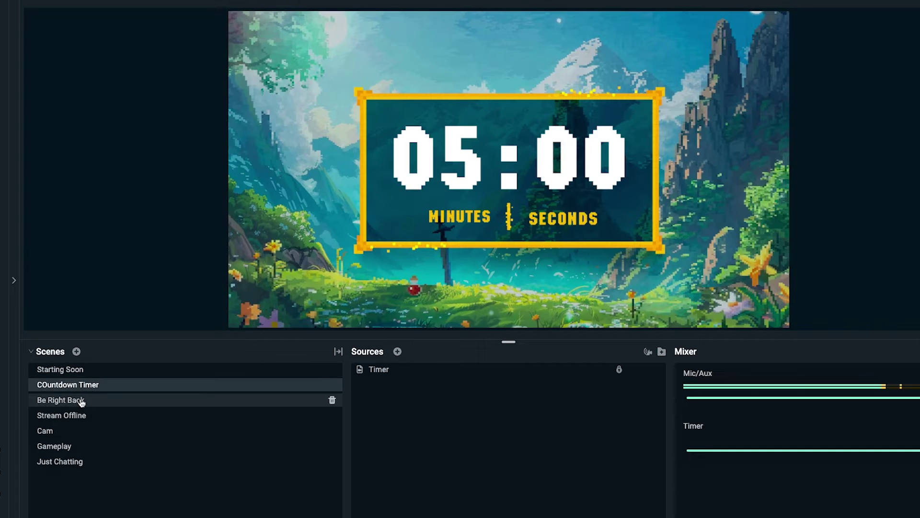
pyautogui.click(78, 401)
pyautogui.click(80, 419)
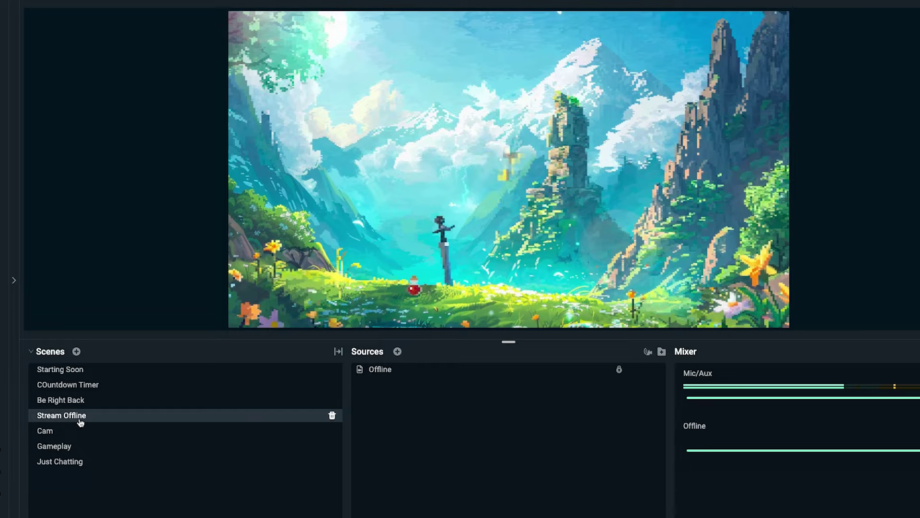
pyautogui.click(76, 448)
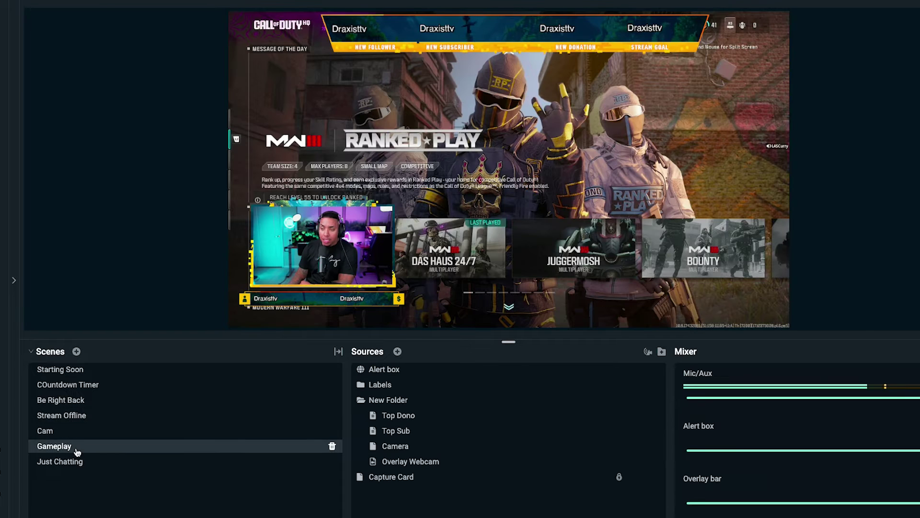
pyautogui.click(67, 463)
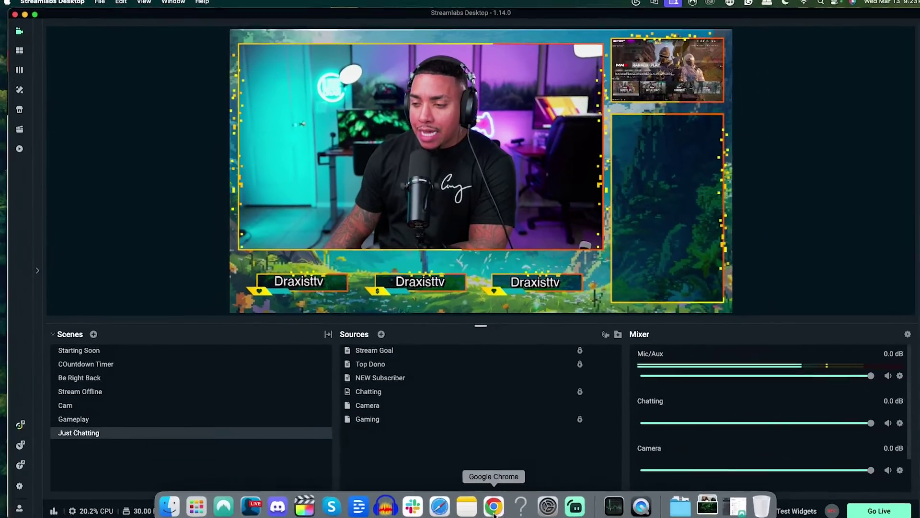
pyautogui.click(494, 513)
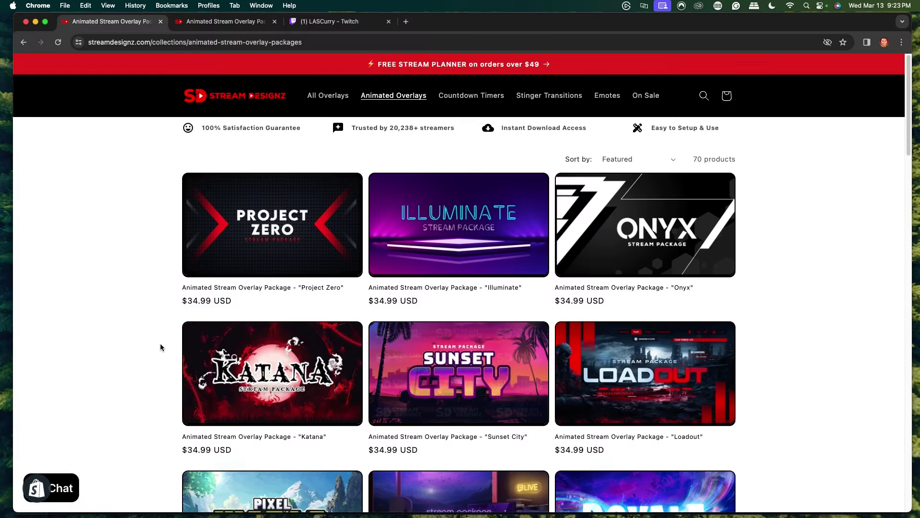
# Browse the Animated Overlays collection and open the Pixel World product page
pyautogui.scroll(-8, 159, 343)
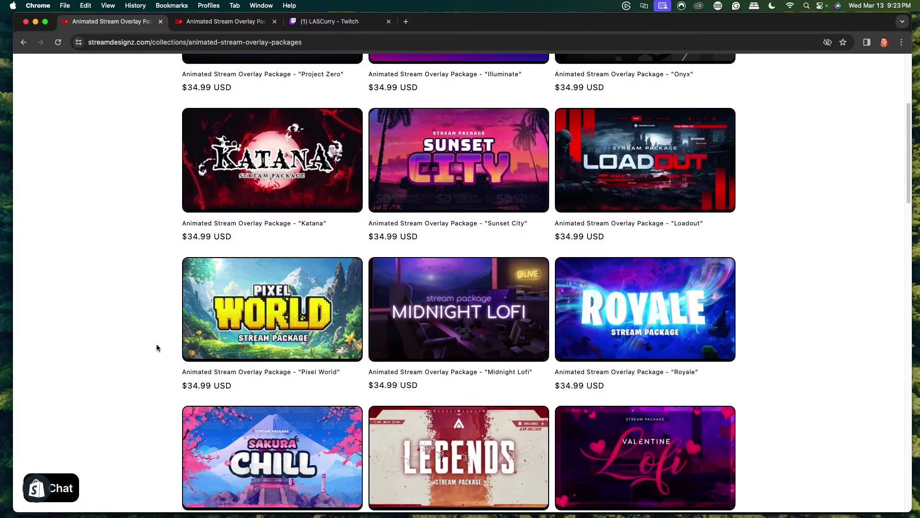
pyautogui.scroll(-5, 156, 344)
pyautogui.scroll(6, 153, 343)
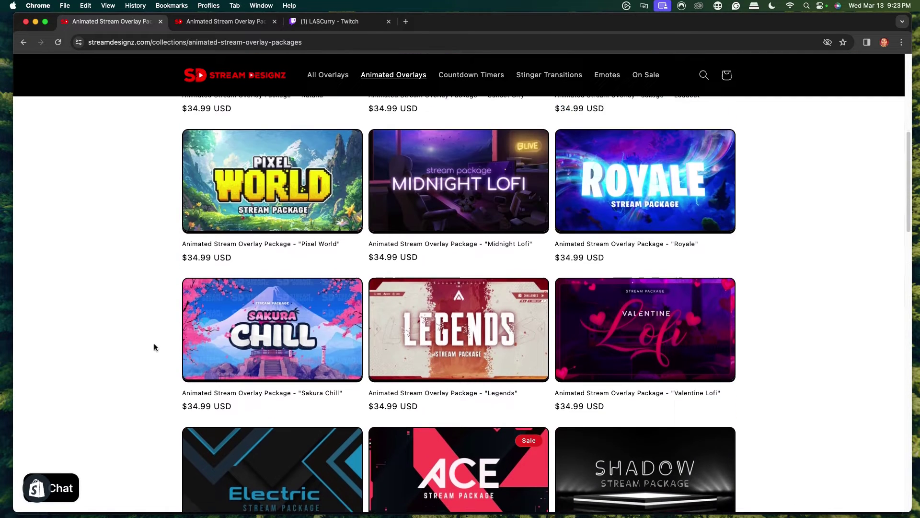
pyautogui.scroll(1, 149, 342)
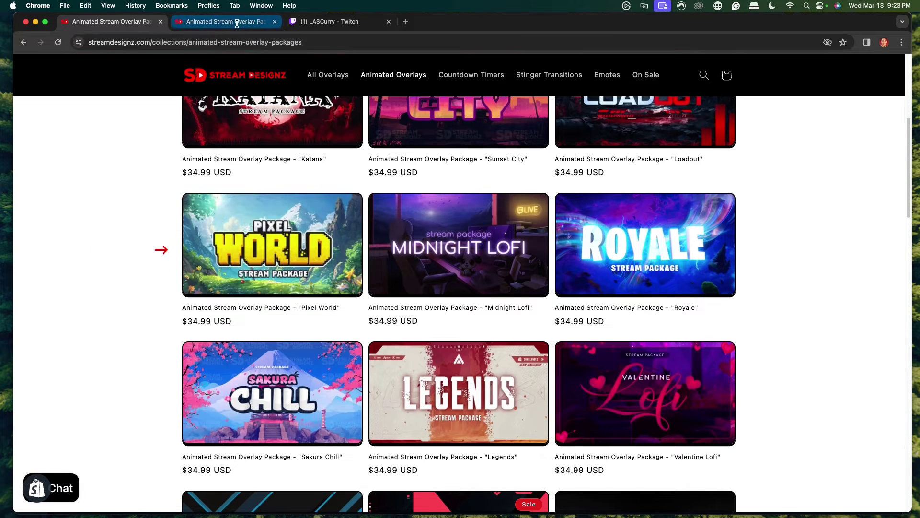
pyautogui.click(231, 269)
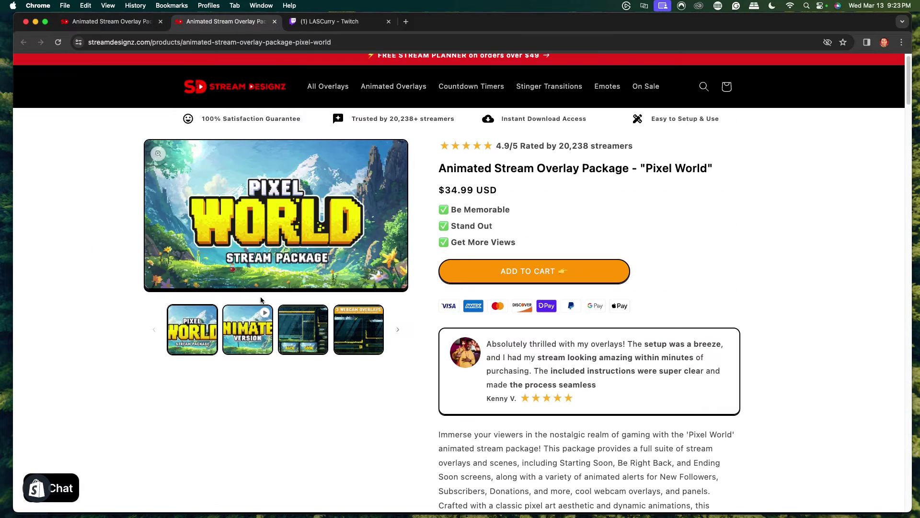
# View the Pixel World overlay layout image enlarged full-screen, then close it
pyautogui.click(297, 333)
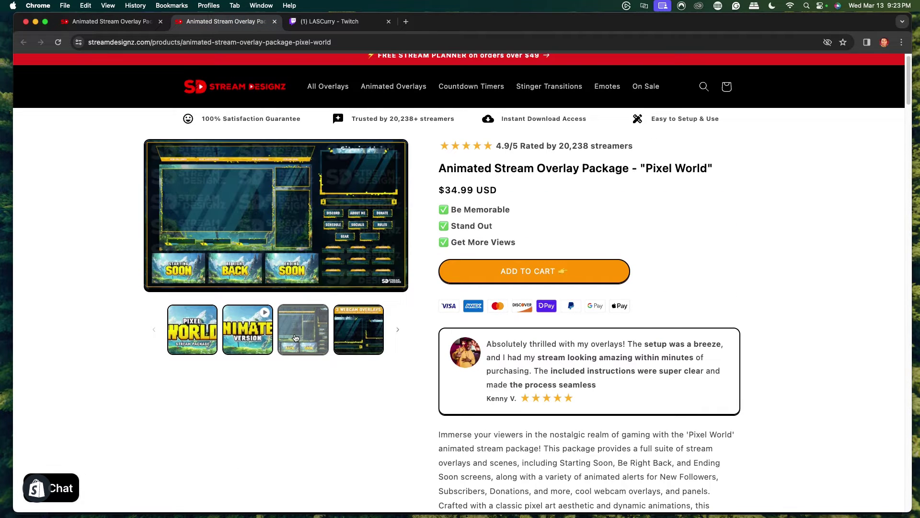
pyautogui.click(377, 276)
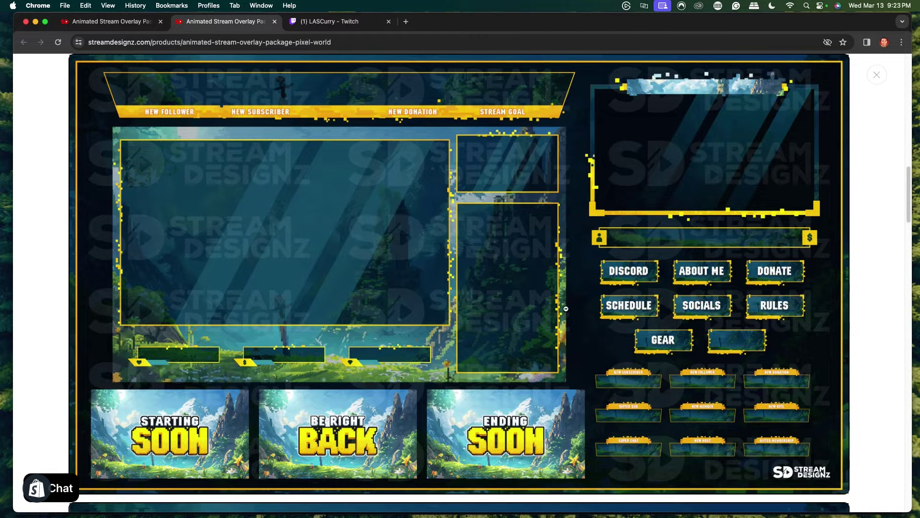
pyautogui.click(518, 111)
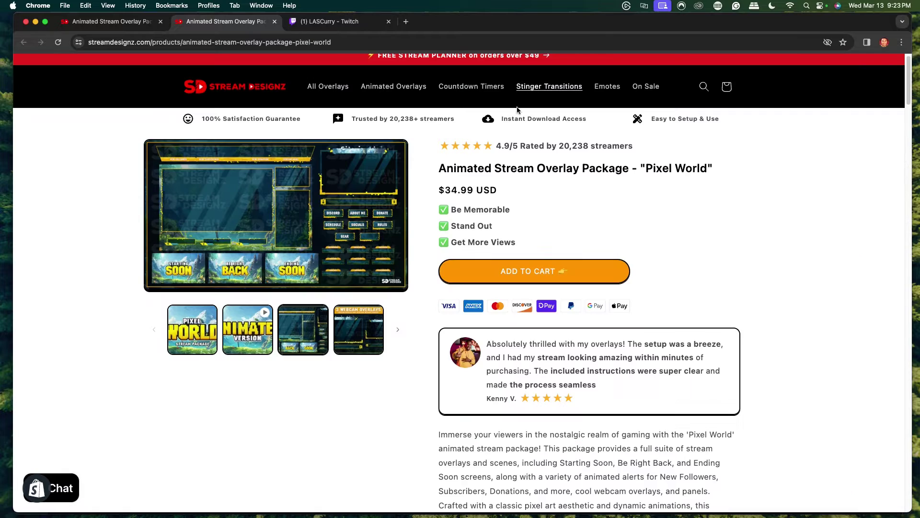
# Back in Streamlabs, add a Widgets > Chatbox source to Just Chatting, keeping the name Chatbox
pyautogui.moveTo(489, 508)
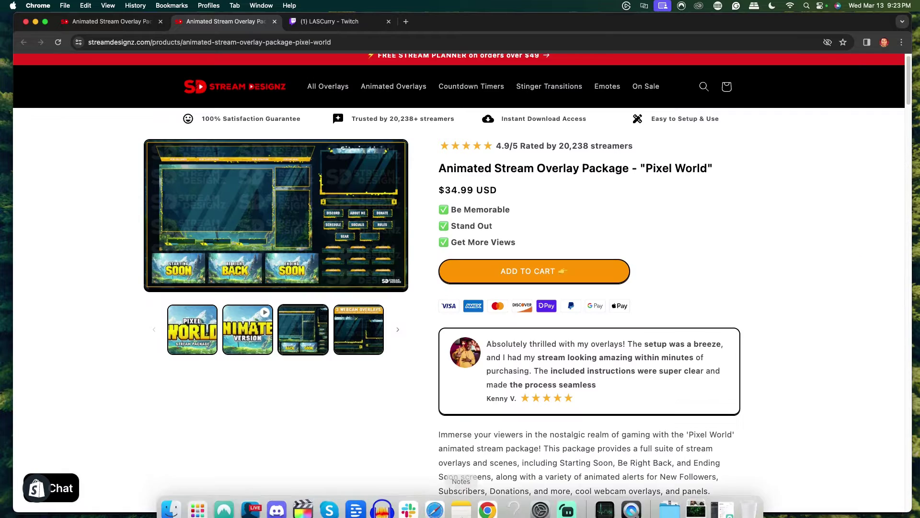
pyautogui.click(560, 504)
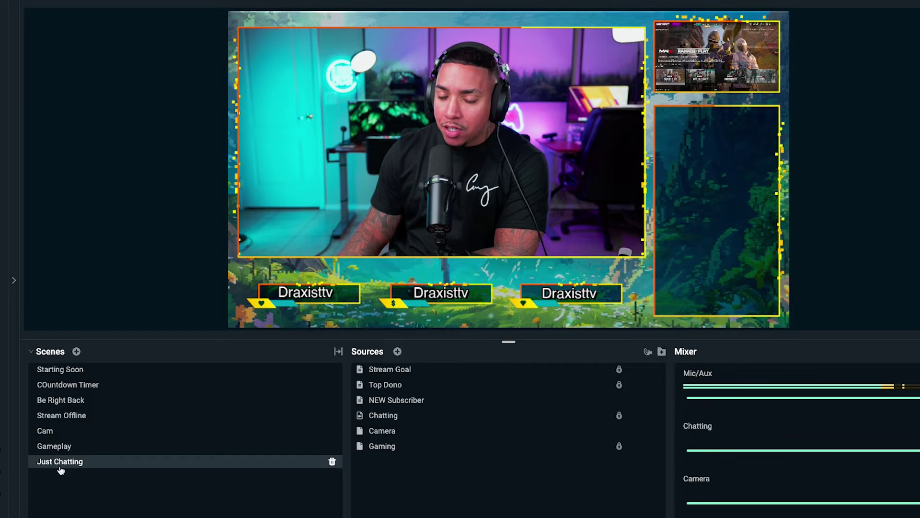
pyautogui.click(396, 352)
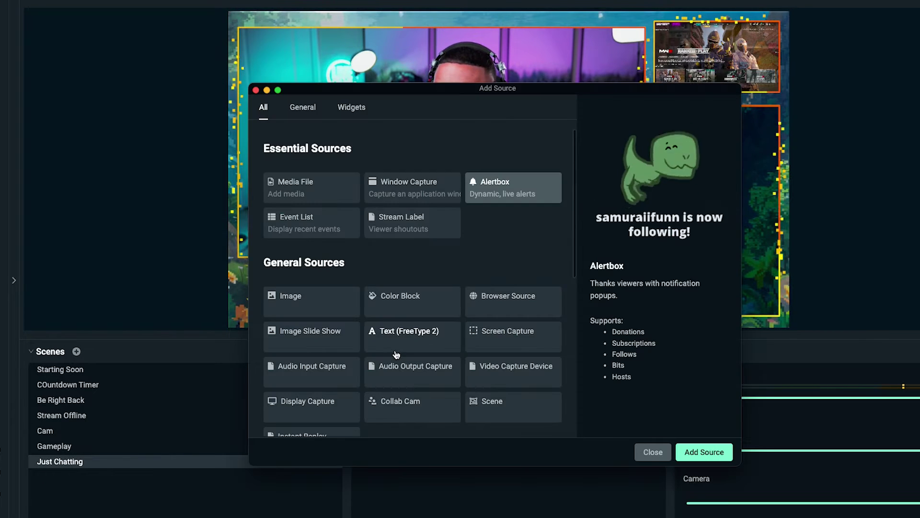
pyautogui.scroll(-3, 419, 263)
pyautogui.scroll(-5, 419, 261)
pyautogui.click(397, 266)
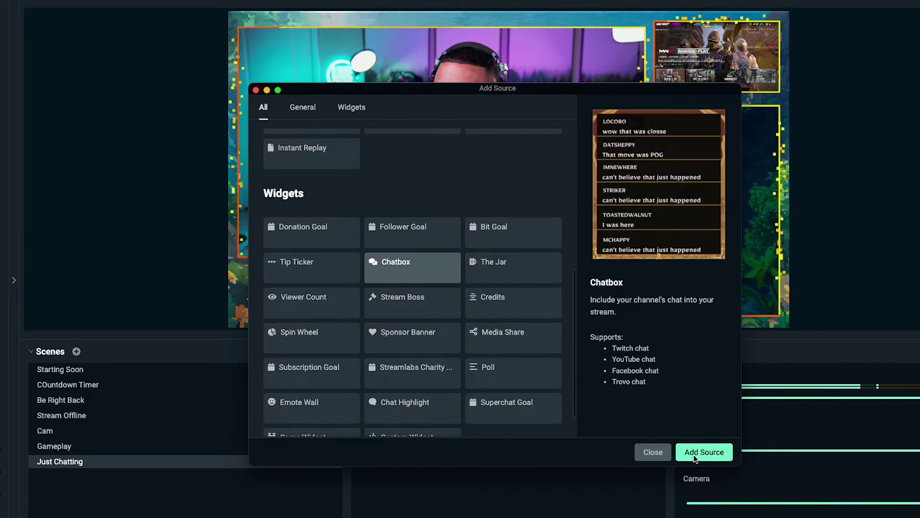
pyautogui.click(694, 455)
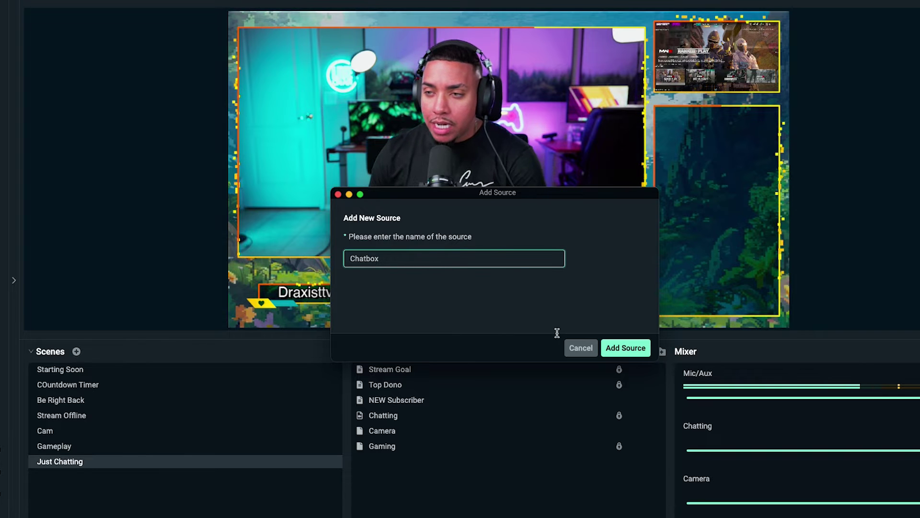
pyautogui.click(623, 347)
pyautogui.click(616, 349)
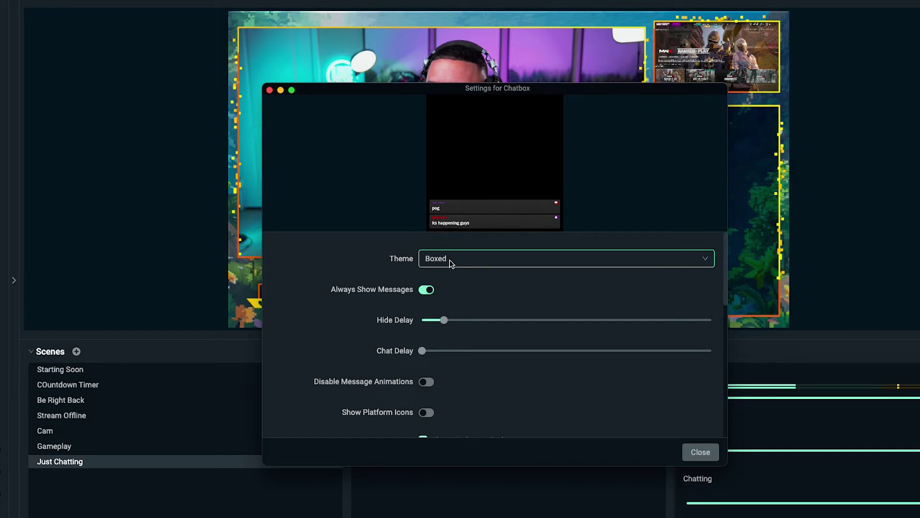
pyautogui.click(450, 263)
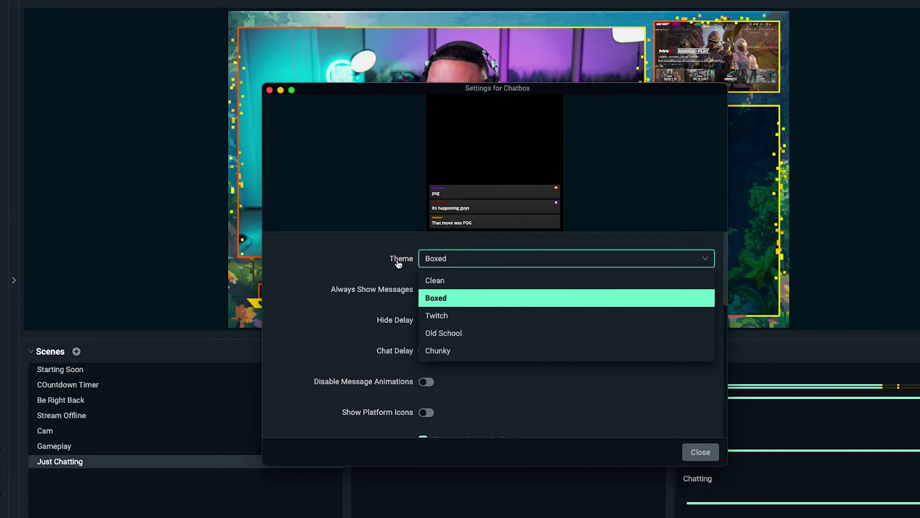
pyautogui.click(452, 299)
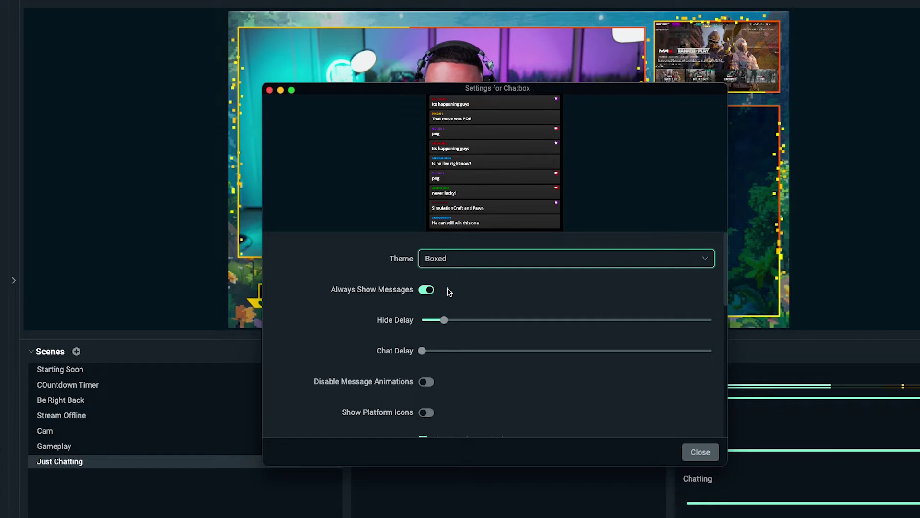
pyautogui.moveTo(558, 90); pyautogui.dragTo(355, 90)
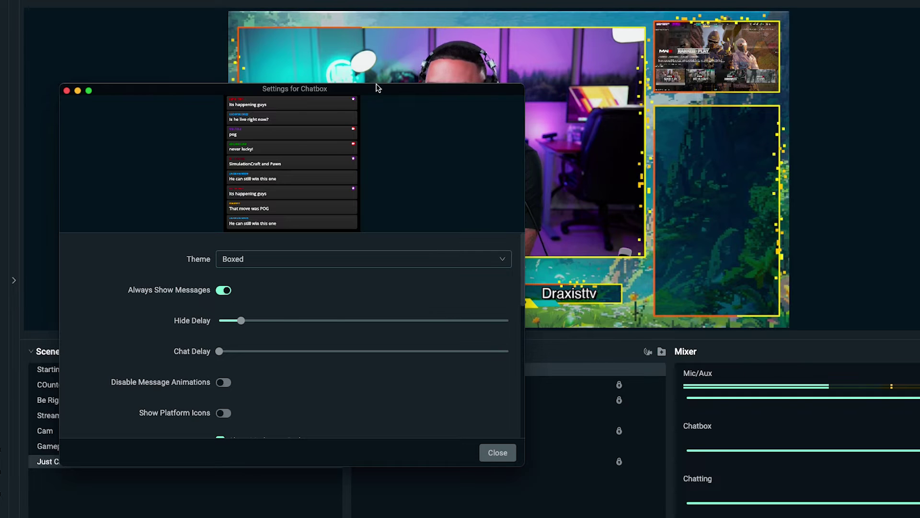
pyautogui.moveTo(376, 88); pyautogui.dragTo(570, 86)
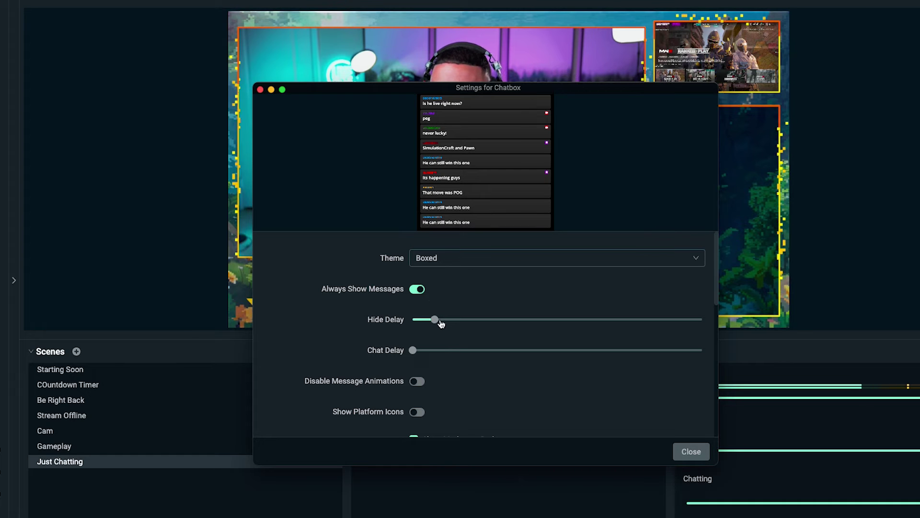
# Confirm the Chatbox Browser Settings show width and height 600, then close the settings
pyautogui.scroll(-5, 439, 321)
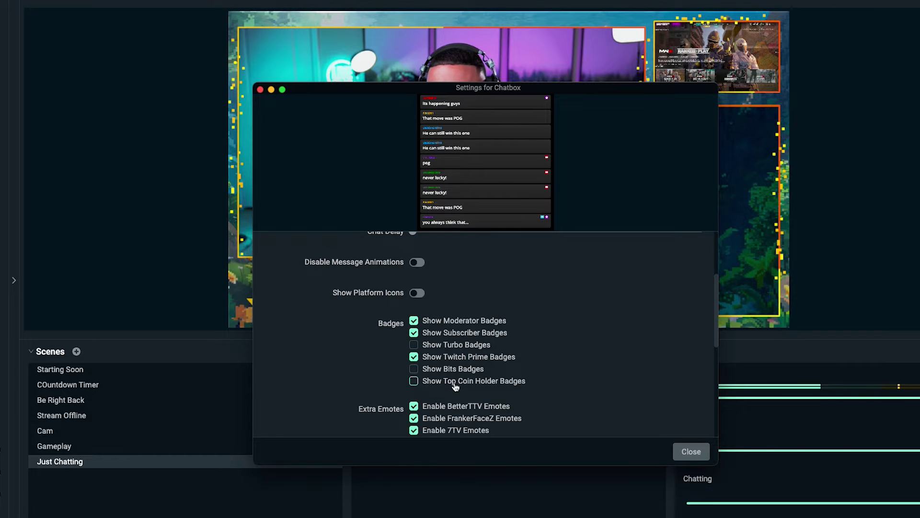
pyautogui.scroll(-5, 562, 355)
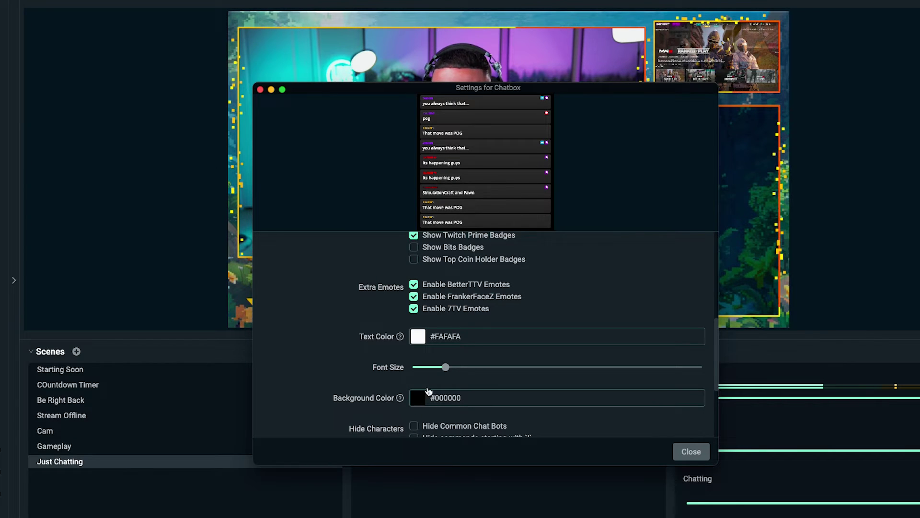
pyautogui.scroll(-5, 420, 340)
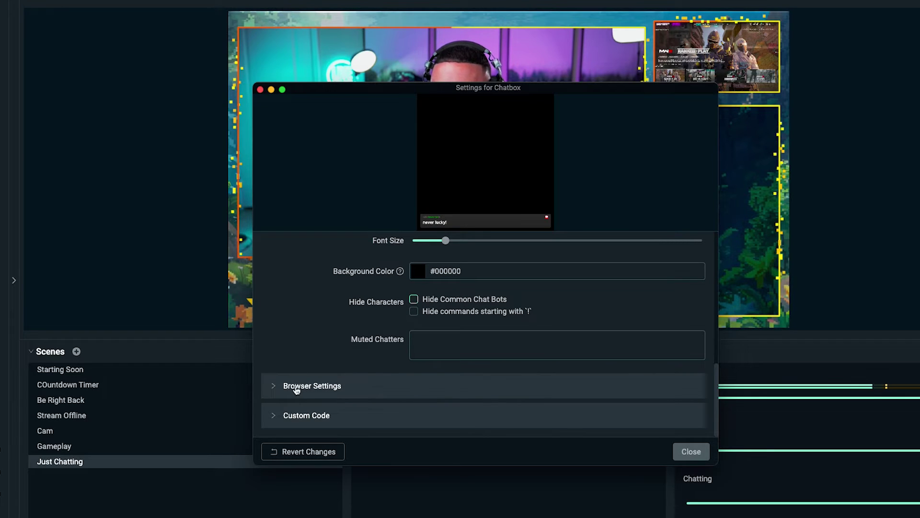
pyautogui.click(280, 386)
pyautogui.scroll(-4, 372, 390)
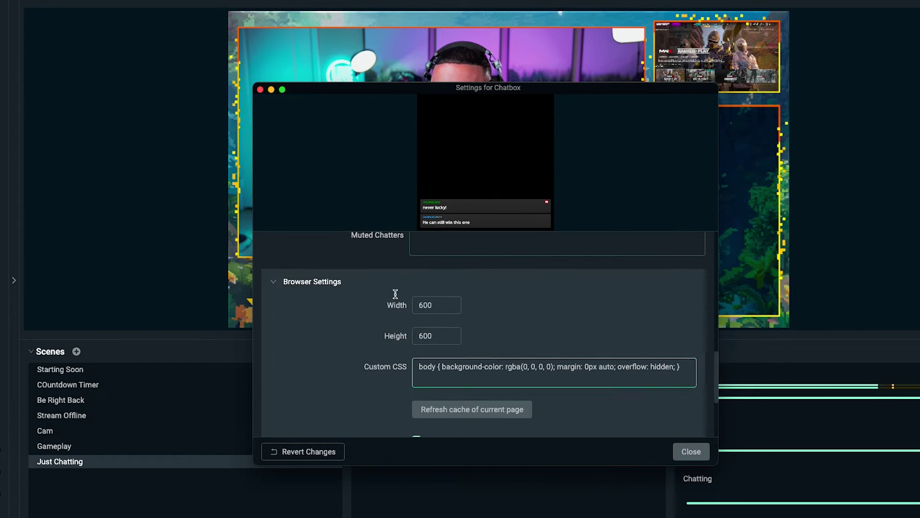
pyautogui.moveTo(594, 90); pyautogui.dragTo(401, 92)
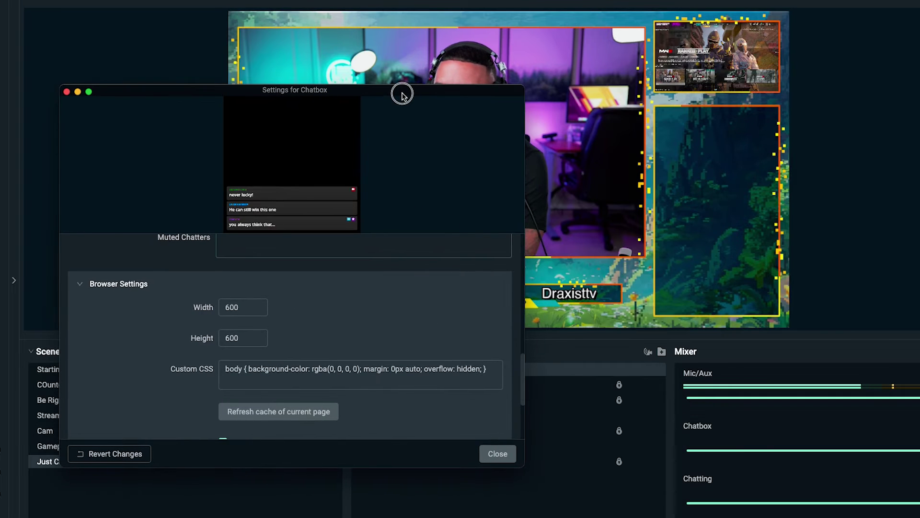
pyautogui.click(436, 379)
pyautogui.click(492, 452)
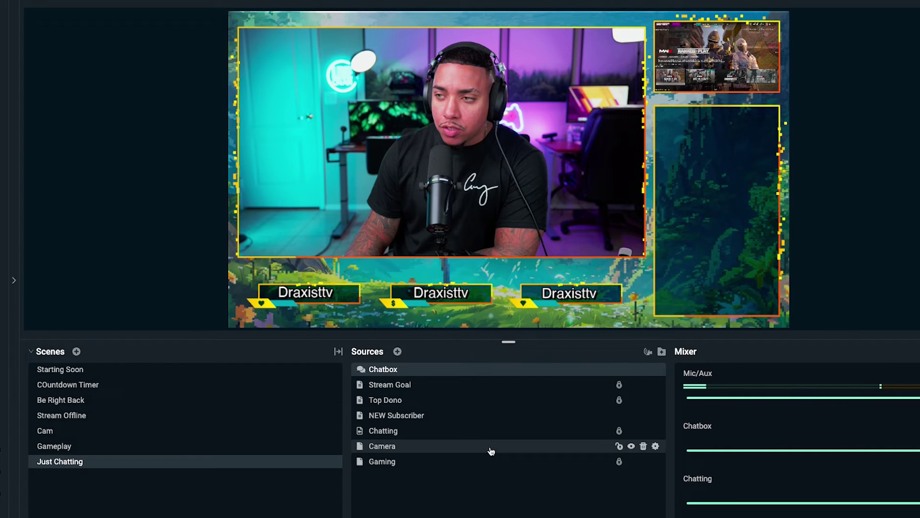
# Drag the Chatbox over the overlay's right-hand panel and reopen its gear settings
pyautogui.moveTo(337, 170); pyautogui.dragTo(621, 188)
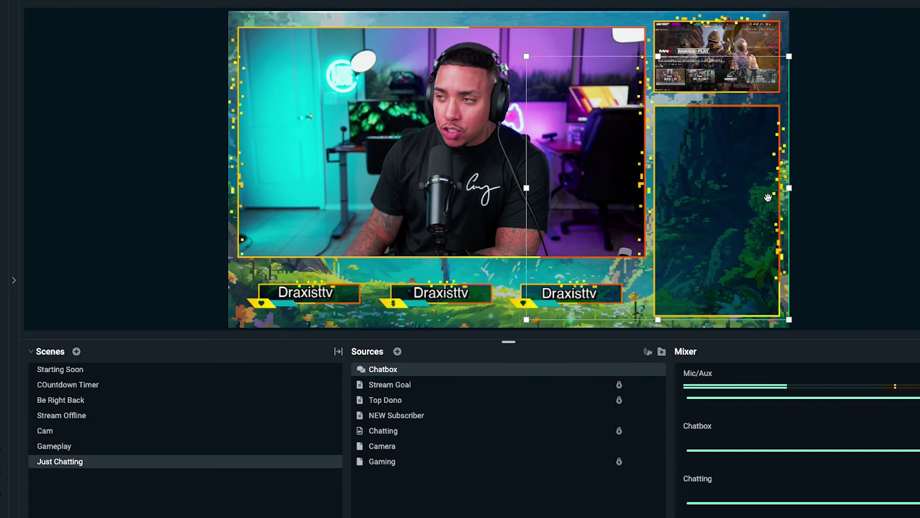
pyautogui.click(523, 189)
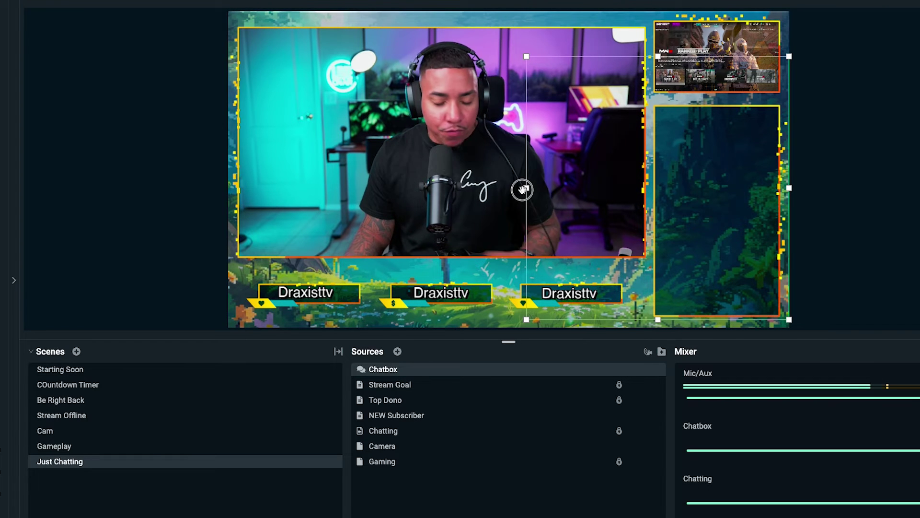
pyautogui.moveTo(525, 189)
pyautogui.mouseDown()
pyautogui.moveTo(577, 189)
pyautogui.moveTo(511, 189)
pyautogui.moveTo(529, 189)
pyautogui.mouseUp()
pyautogui.click(499, 369)
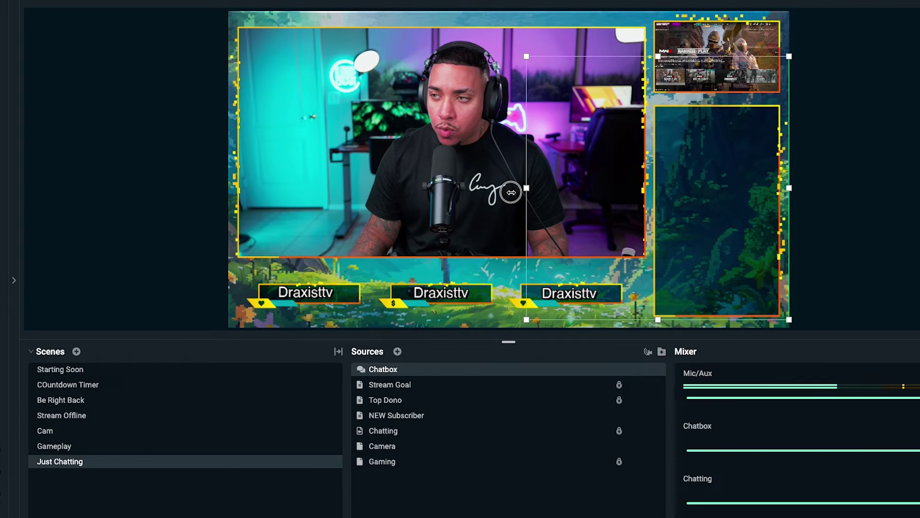
pyautogui.click(655, 369)
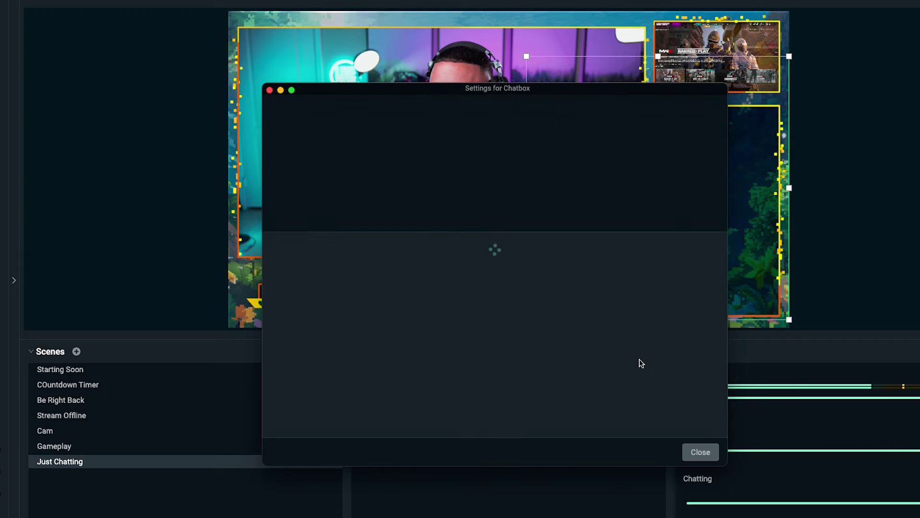
# Set the Chatbox browser size to width 325 and height 550
pyautogui.moveTo(447, 88); pyautogui.dragTo(282, 68)
pyautogui.scroll(-10, 268, 312)
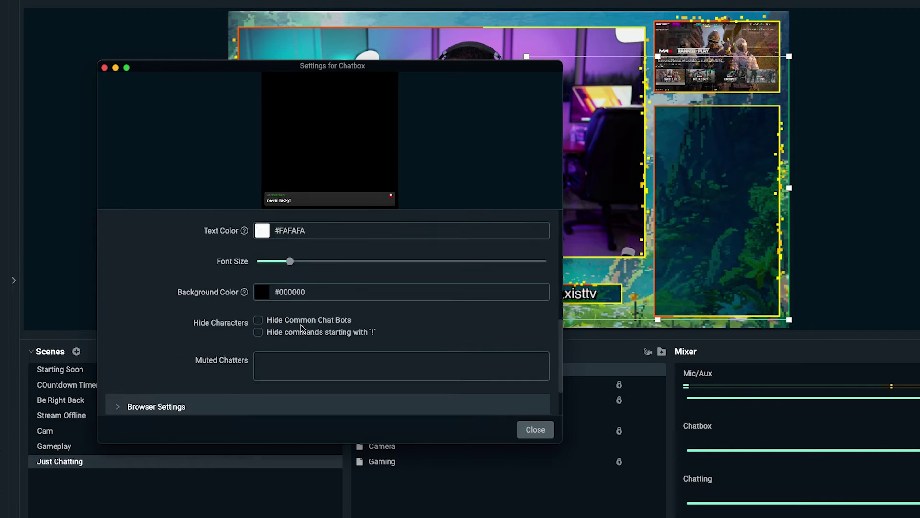
pyautogui.click(119, 368)
pyautogui.scroll(-3, 192, 355)
pyautogui.click(276, 293)
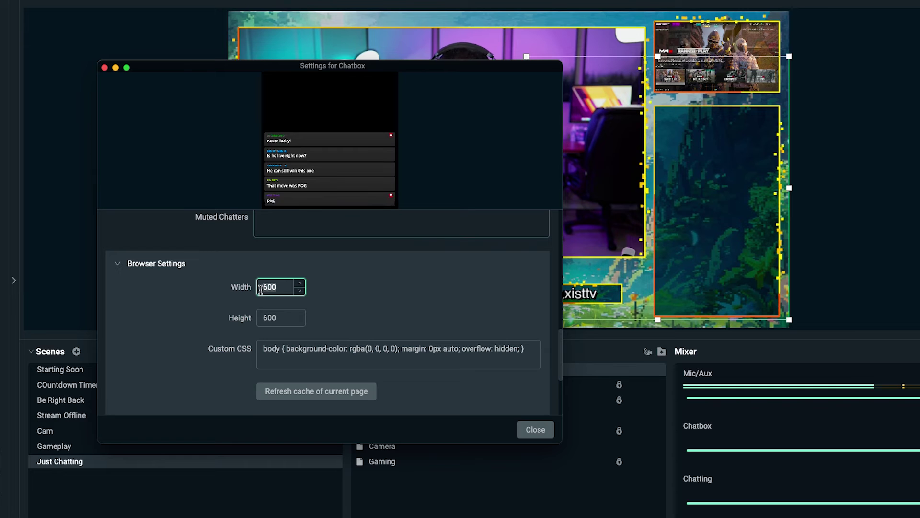
pyautogui.write('325')
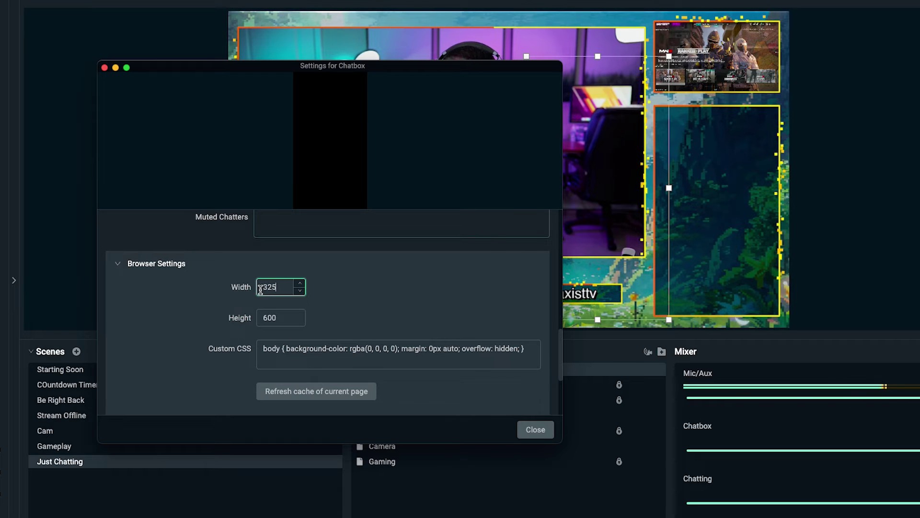
pyautogui.doubleClick(259, 317)
pyautogui.write('550')
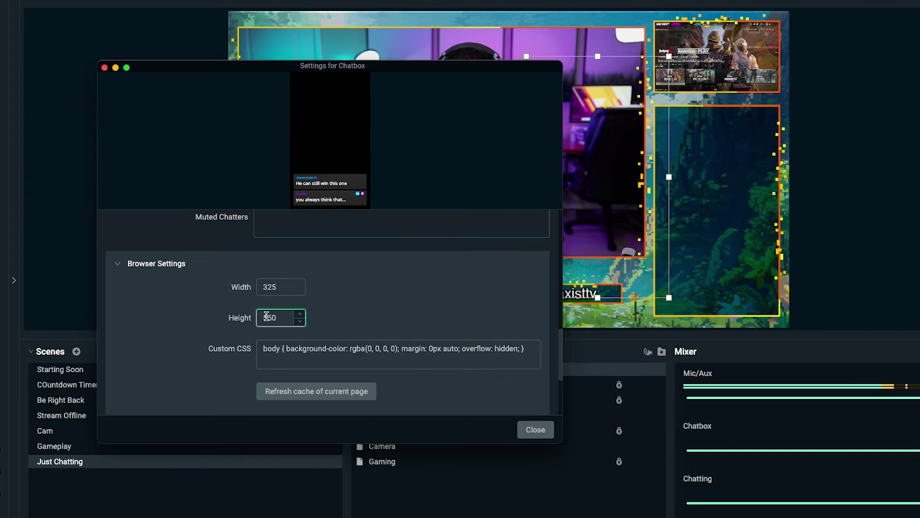
# Close the settings, nudge the Chatbox right and down onto the panel, and reopen its settings
pyautogui.scroll(-5, 406, 374)
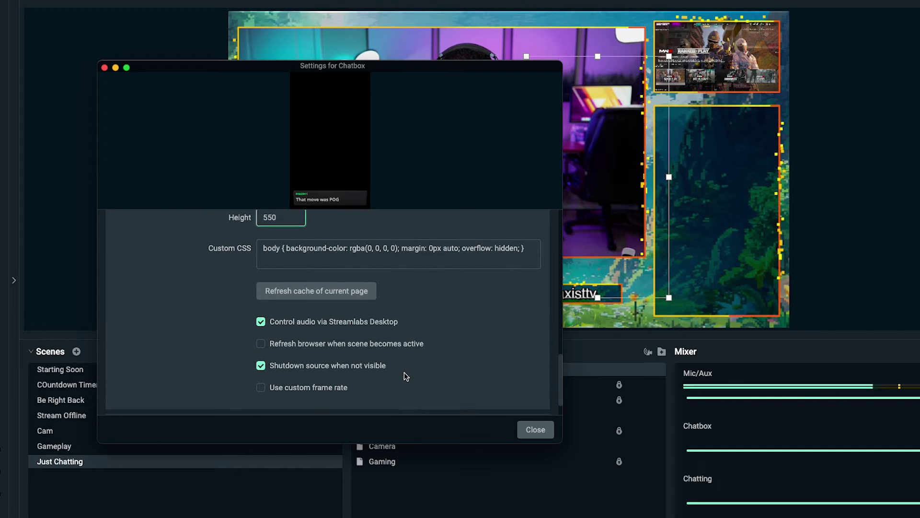
pyautogui.click(534, 428)
pyautogui.moveTo(620, 193); pyautogui.dragTo(732, 210)
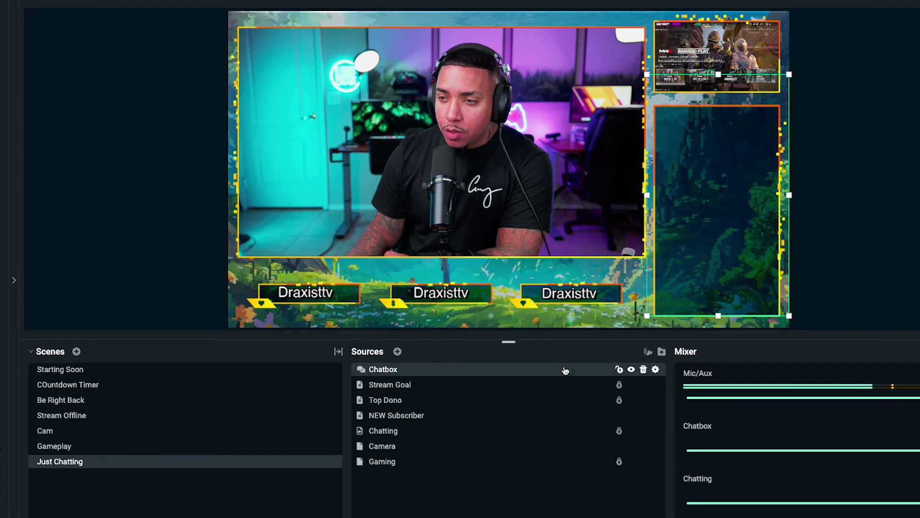
pyautogui.click(654, 369)
# Change the Chatbox to height 500 and width 300, close settings, and lower it into the panel
pyautogui.scroll(-5, 390, 350)
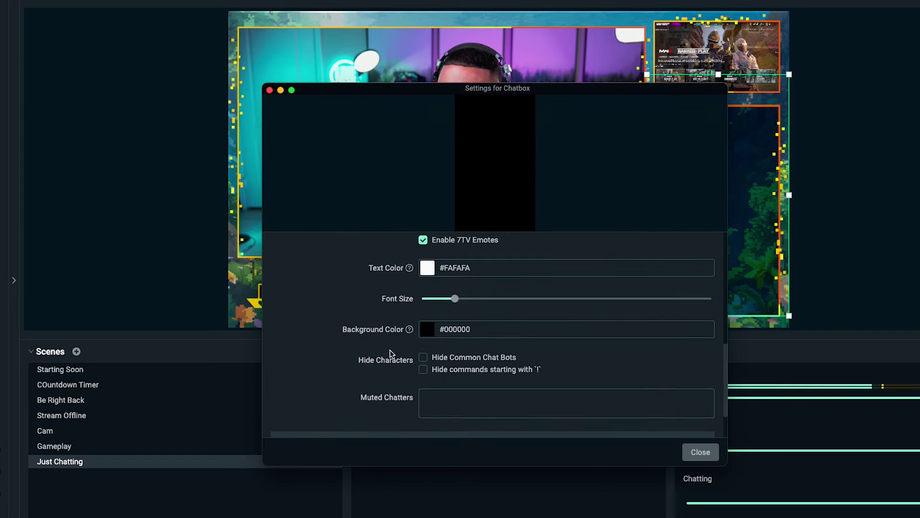
pyautogui.click(278, 386)
pyautogui.scroll(-3, 379, 381)
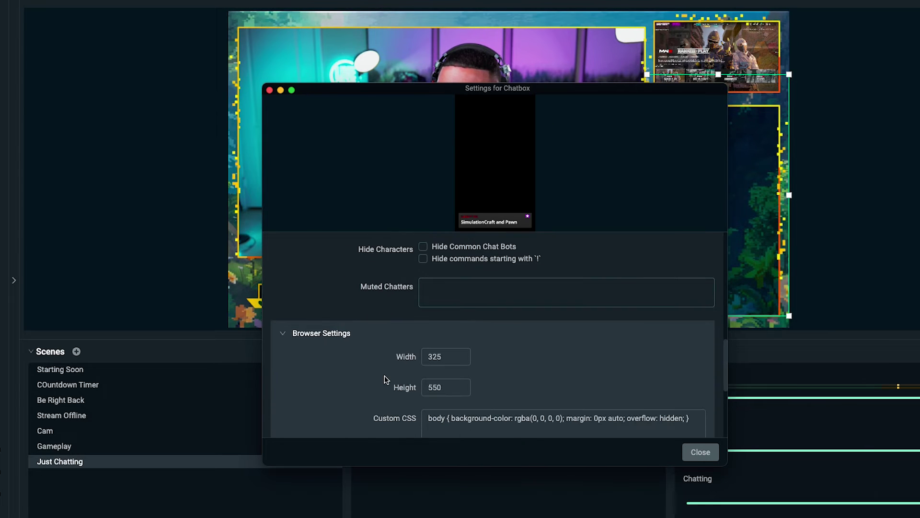
pyautogui.moveTo(585, 92); pyautogui.dragTo(416, 82)
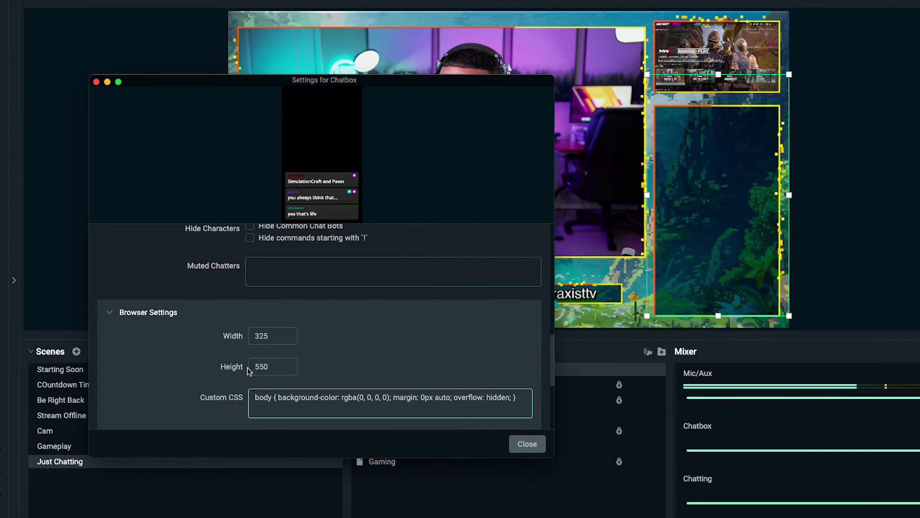
pyautogui.doubleClick(273, 365)
pyautogui.write('500')
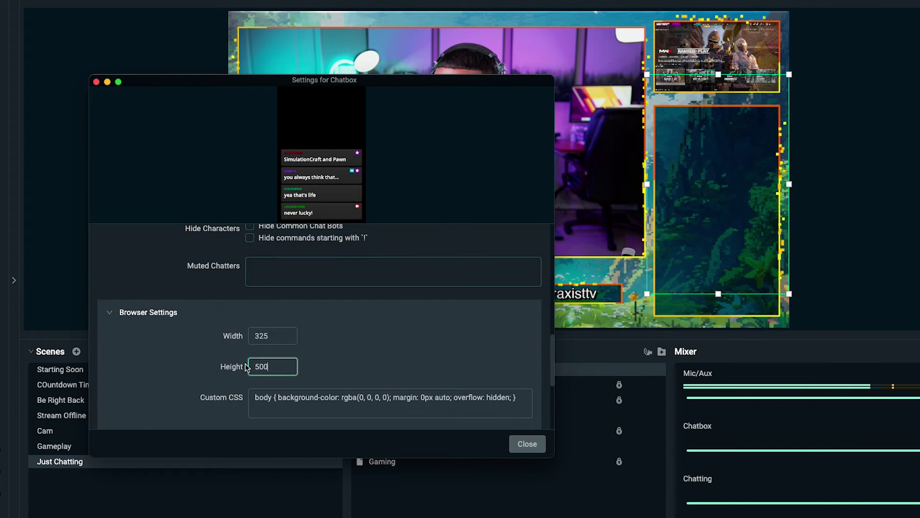
pyautogui.click(255, 338)
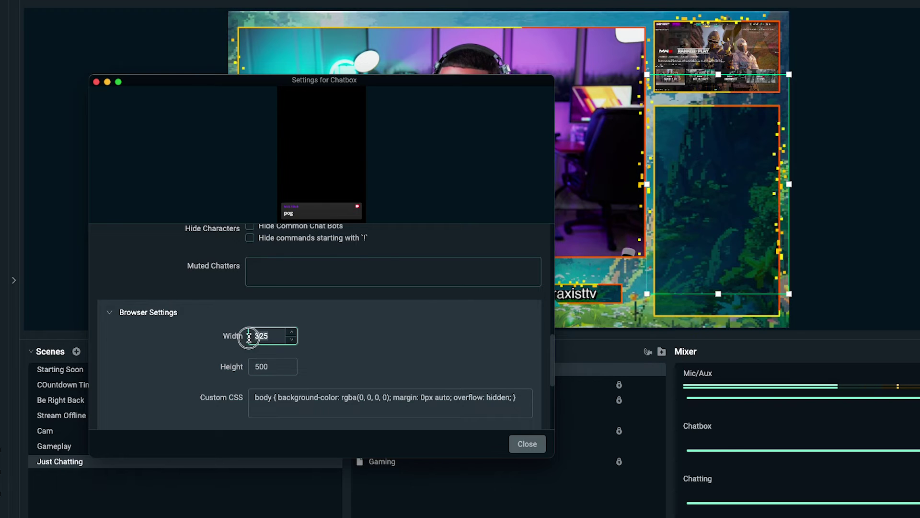
pyautogui.write('300')
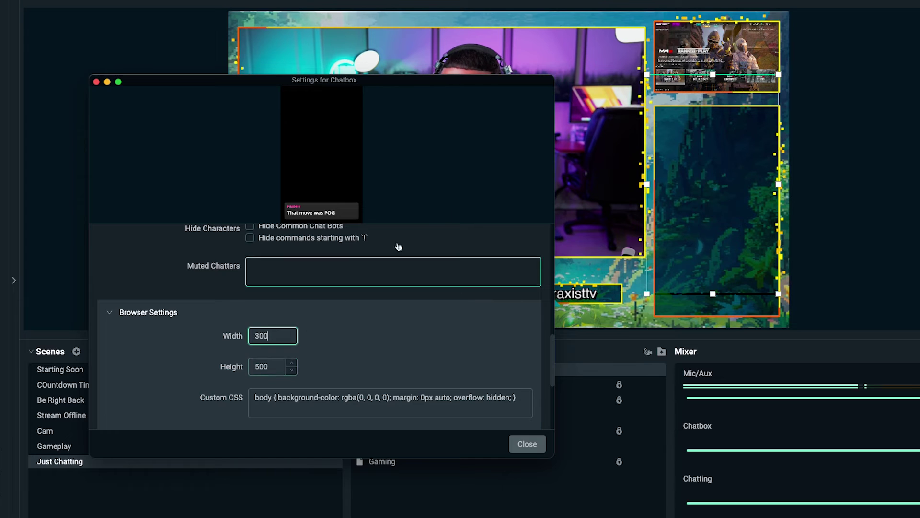
pyautogui.click(732, 174)
pyautogui.moveTo(717, 174); pyautogui.dragTo(716, 191)
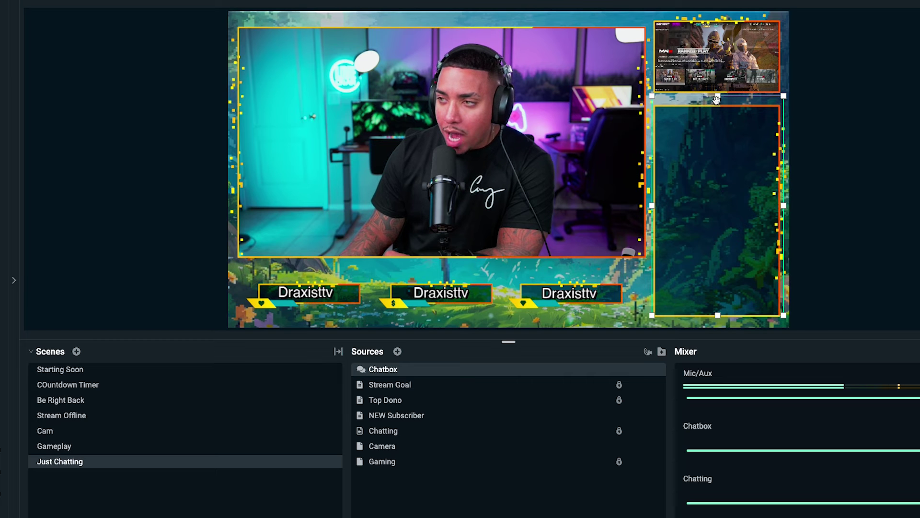
# Drag the Chatbox's top edge down to the right panel's border and deselect to check the fit
pyautogui.click(735, 191)
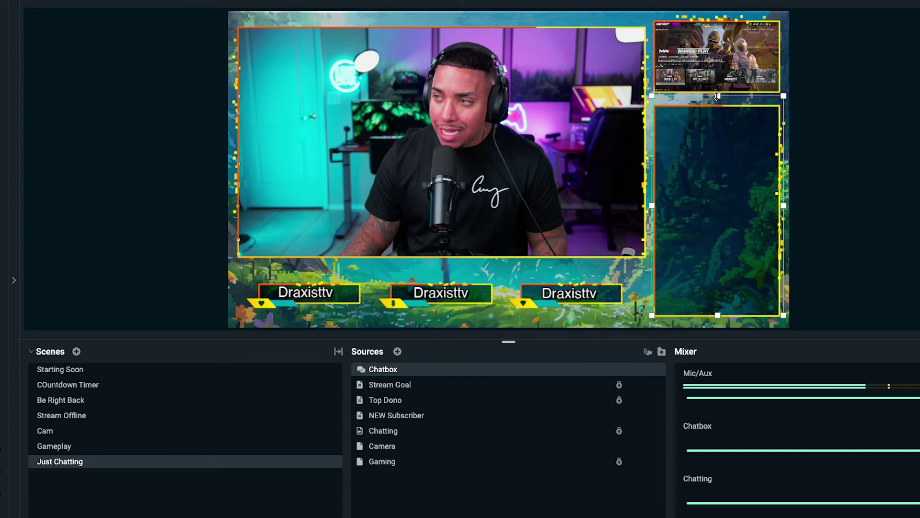
pyautogui.moveTo(715, 95); pyautogui.dragTo(718, 105)
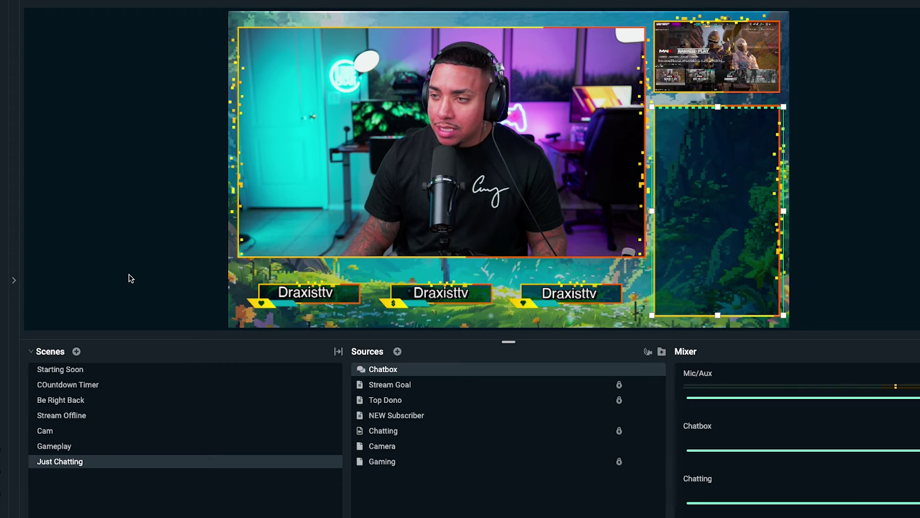
pyautogui.click(194, 283)
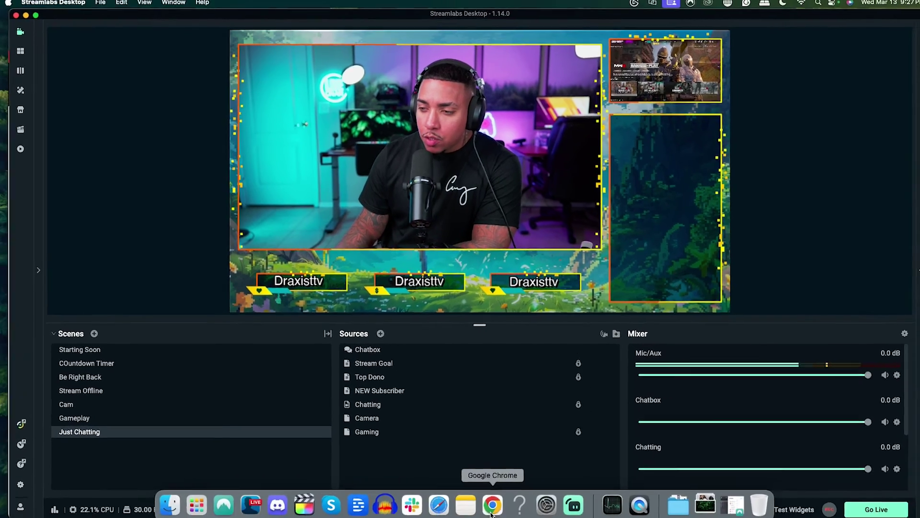
# In the Twitch channel chat, send the test message 'ger mamab'
pyautogui.click(523, 509)
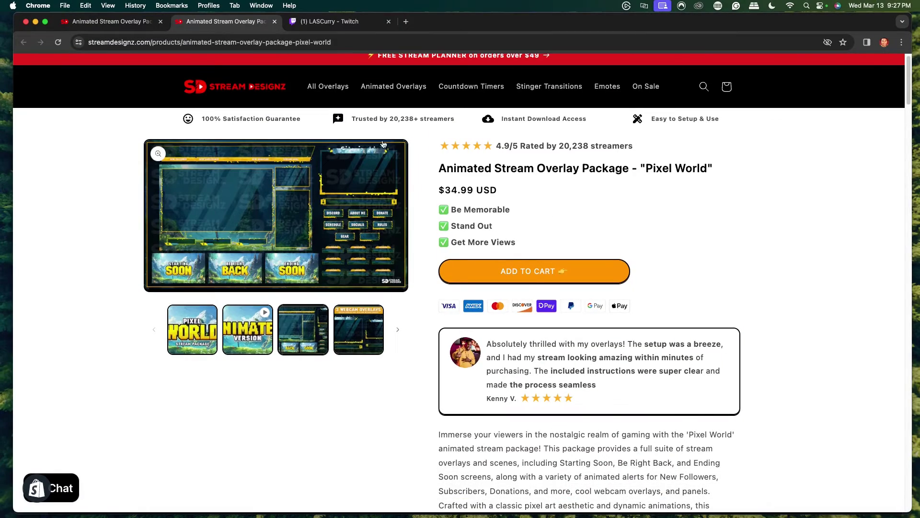
pyautogui.click(352, 27)
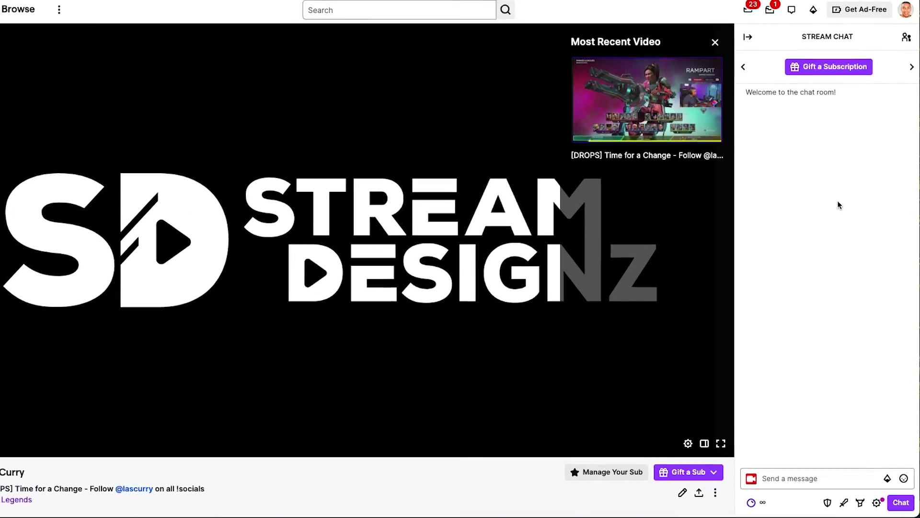
pyautogui.click(785, 477)
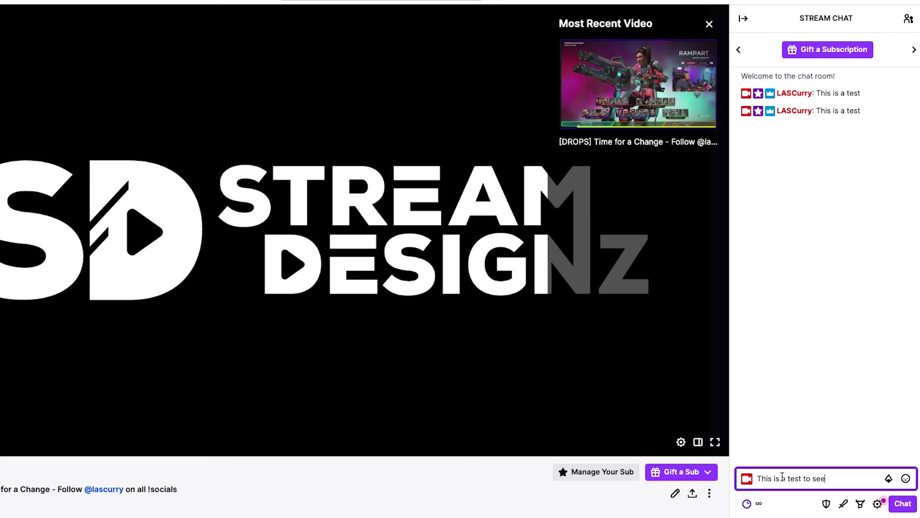
pyautogui.write('ger messages appear in')
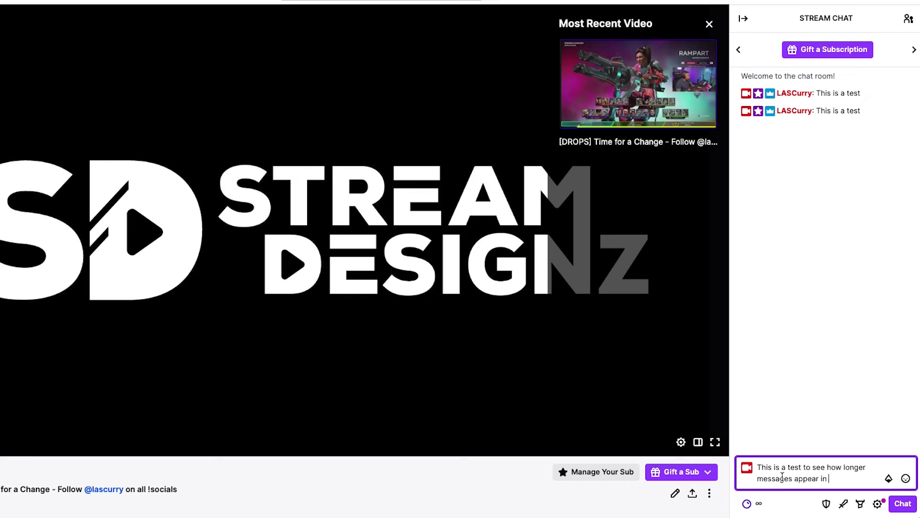
pyautogui.write('amabs')
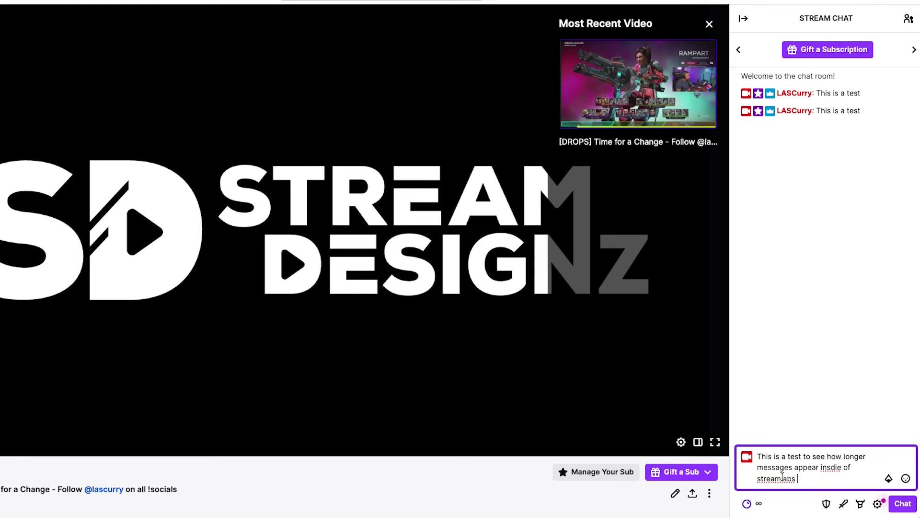
pyautogui.press('Return')
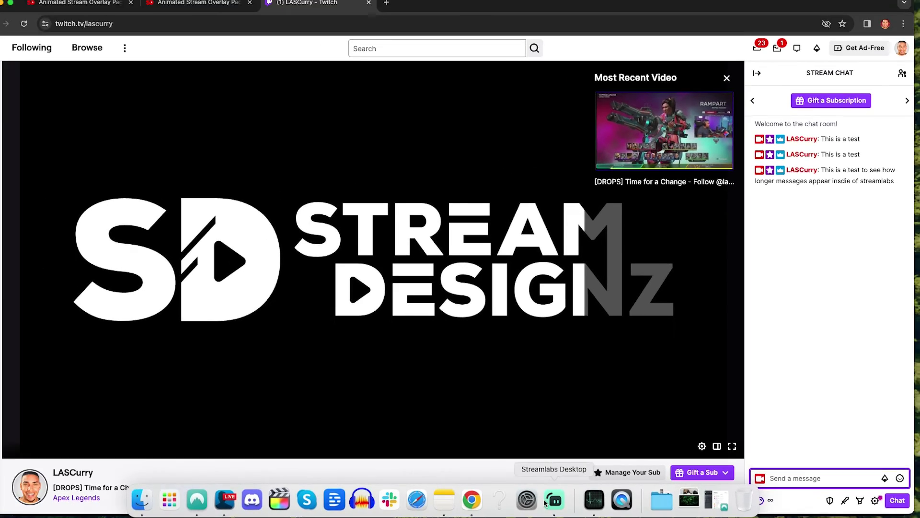
# Check the message in the Just Chatting Chatbox, then switch the preview to the Gameplay scene
pyautogui.click(565, 498)
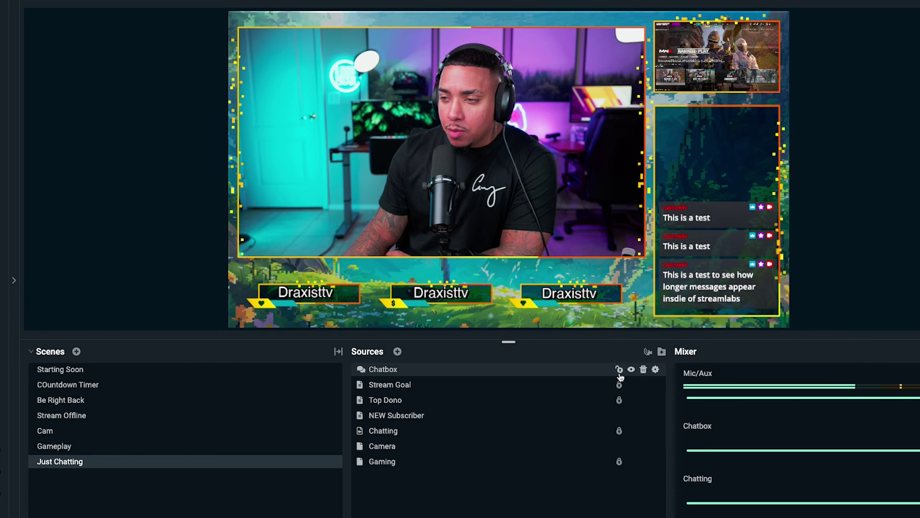
pyautogui.click(760, 294)
pyautogui.click(857, 287)
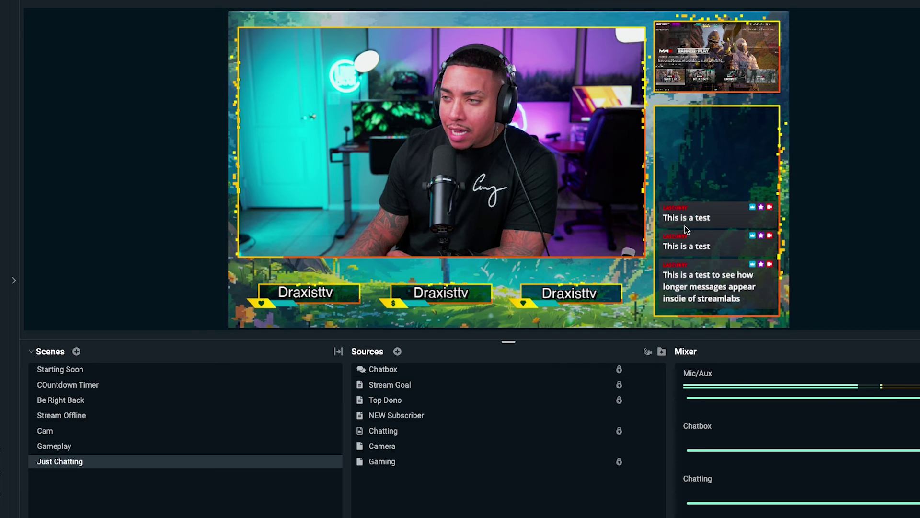
pyautogui.click(75, 448)
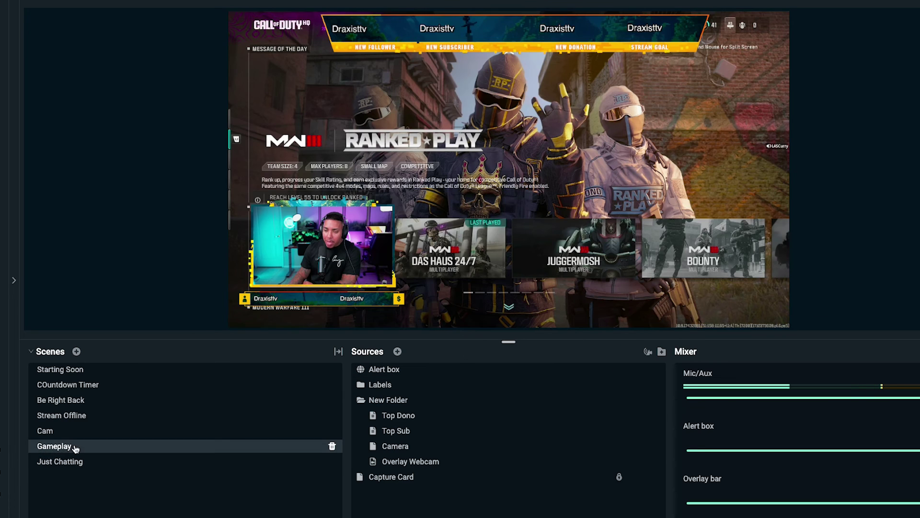
# Add the existing Chatbox widget source to the Gameplay scene
pyautogui.click(397, 353)
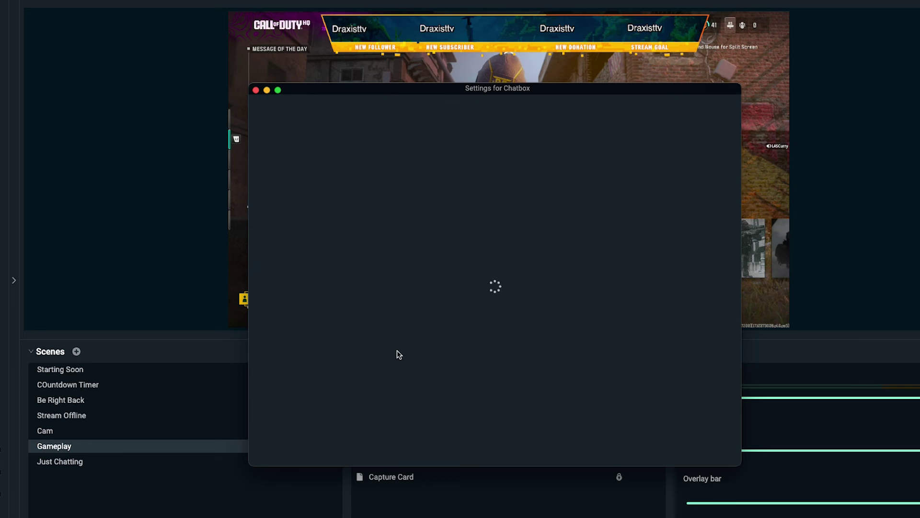
pyautogui.scroll(-6, 429, 331)
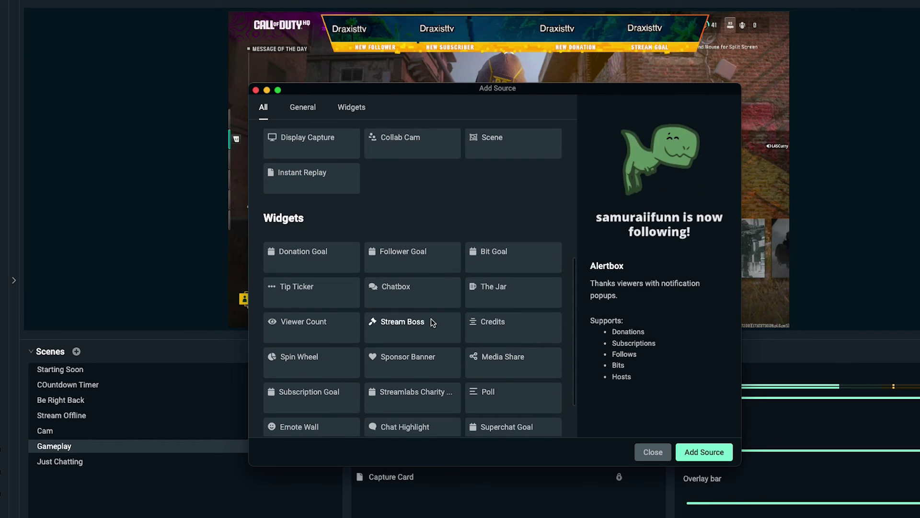
pyautogui.click(400, 296)
pyautogui.click(702, 452)
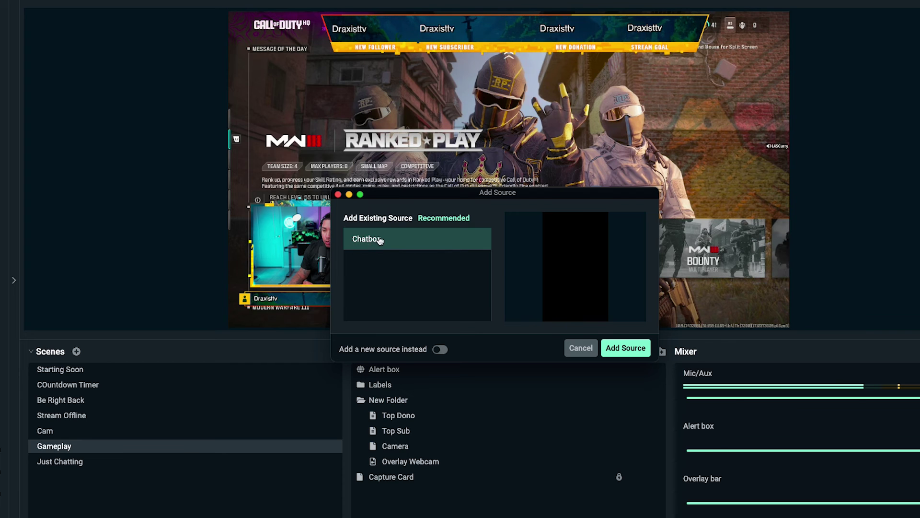
pyautogui.click(639, 353)
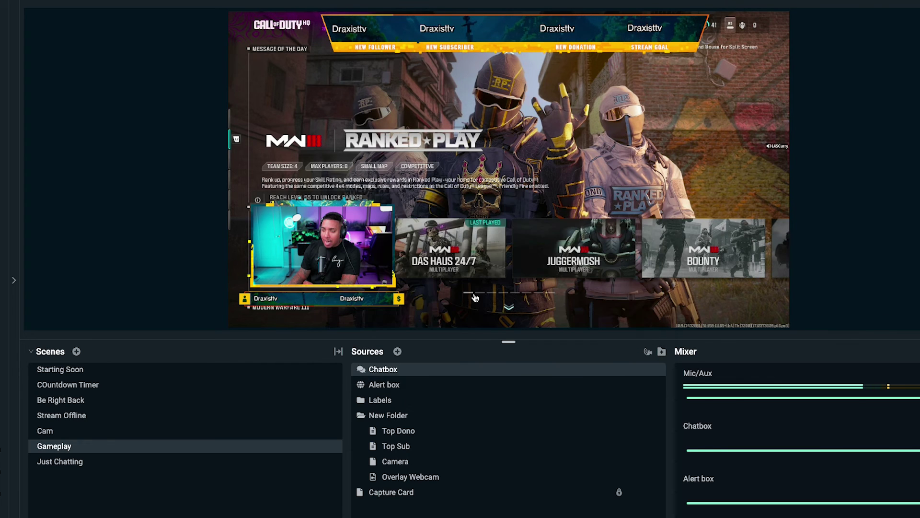
# Move the Chatbox to the canvas's bottom-right and view the new 'This is a test' messages
pyautogui.click(463, 369)
pyautogui.moveTo(303, 179); pyautogui.dragTo(729, 272)
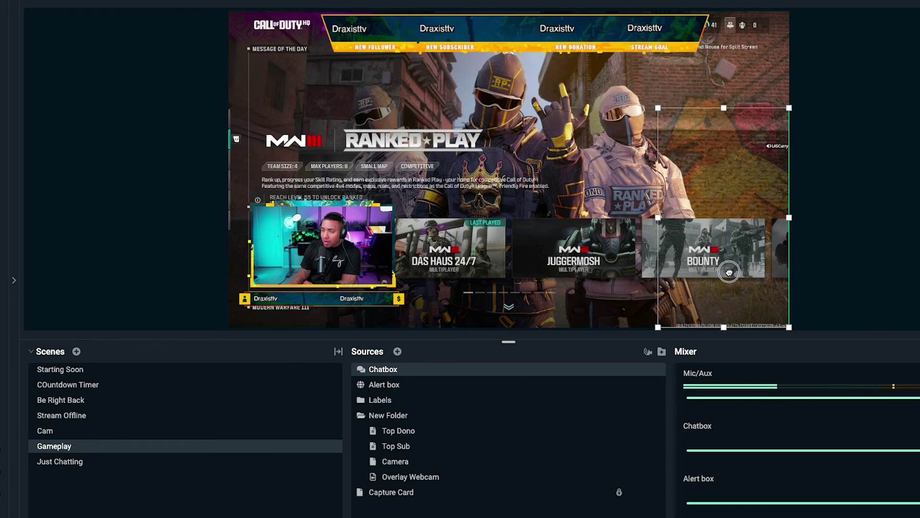
pyautogui.moveTo(873, 258); pyautogui.dragTo(719, 257)
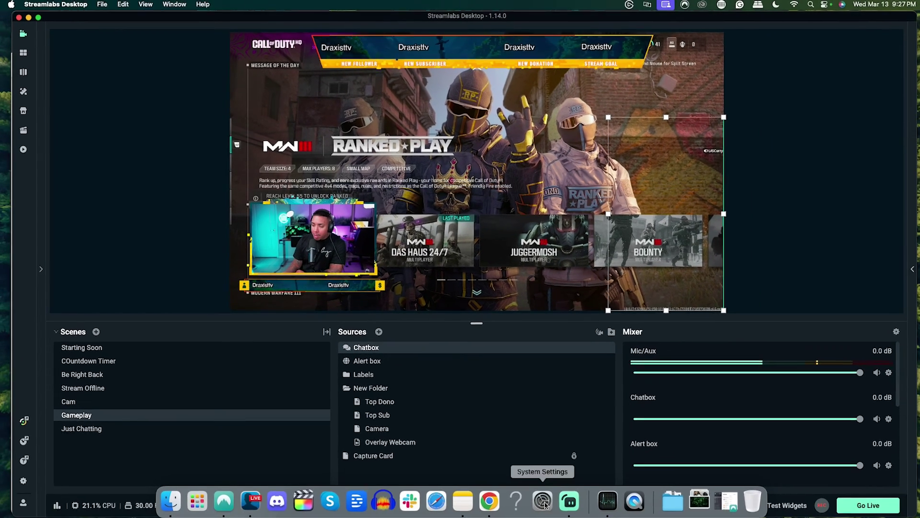
pyautogui.click(489, 500)
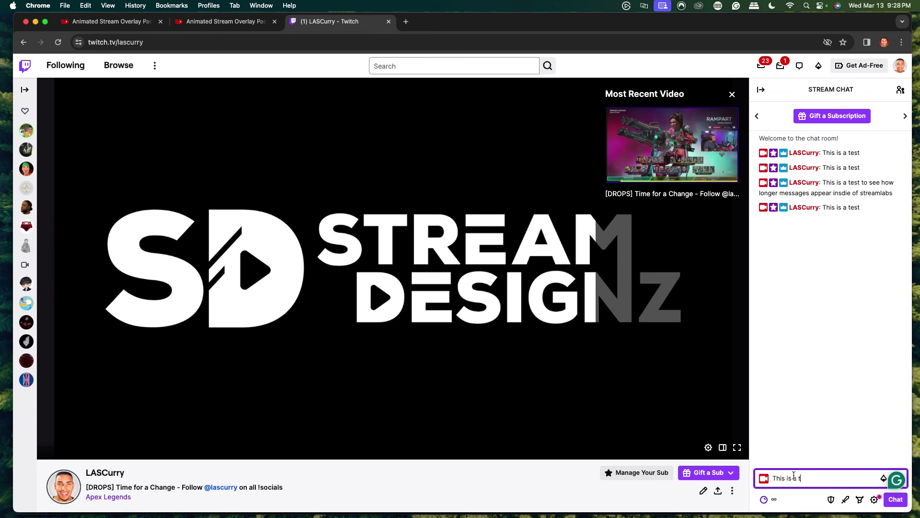
pyautogui.moveTo(474, 507)
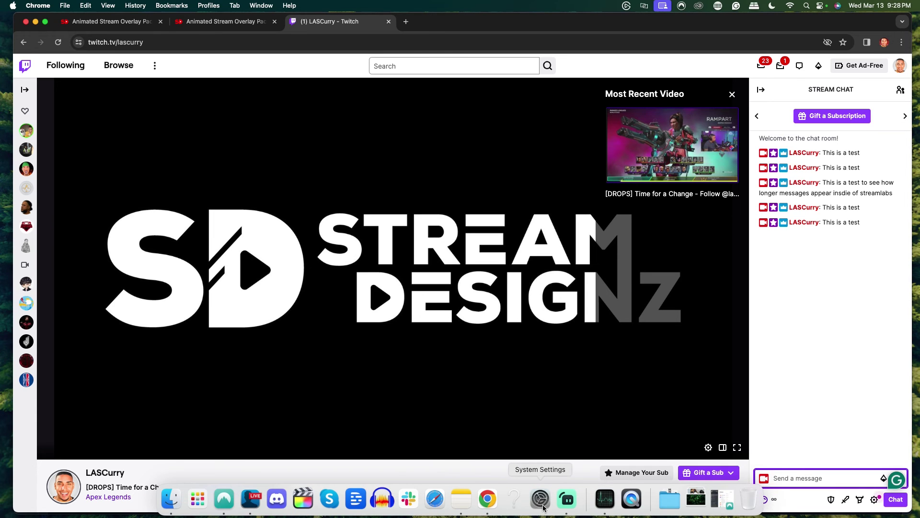
pyautogui.click(566, 499)
pyautogui.click(746, 242)
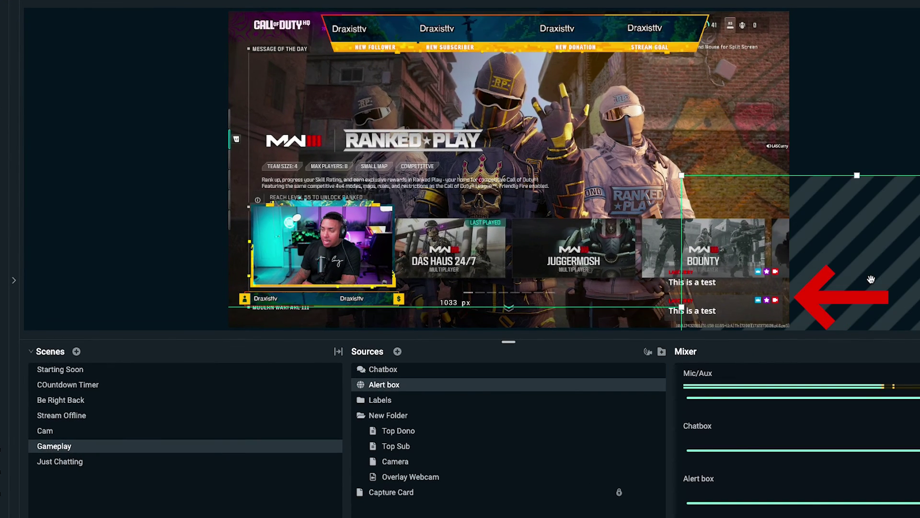
pyautogui.click(857, 115)
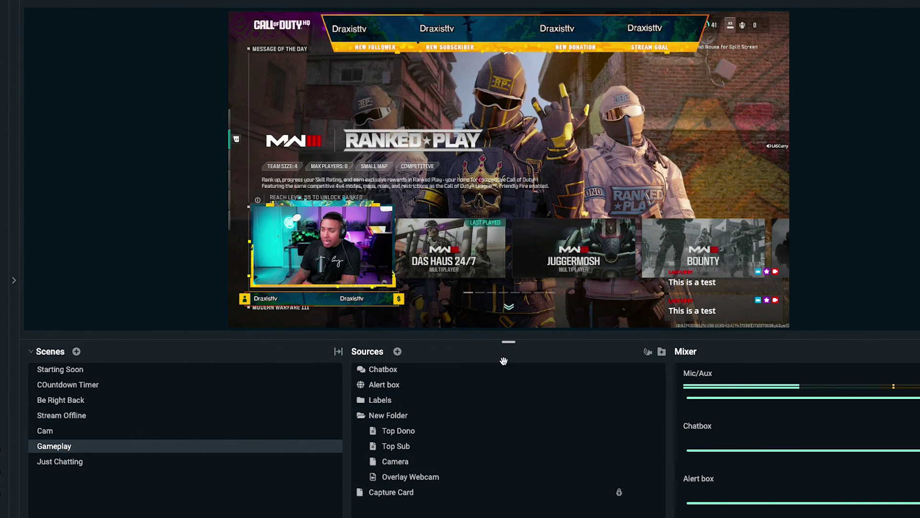
pyautogui.click(103, 462)
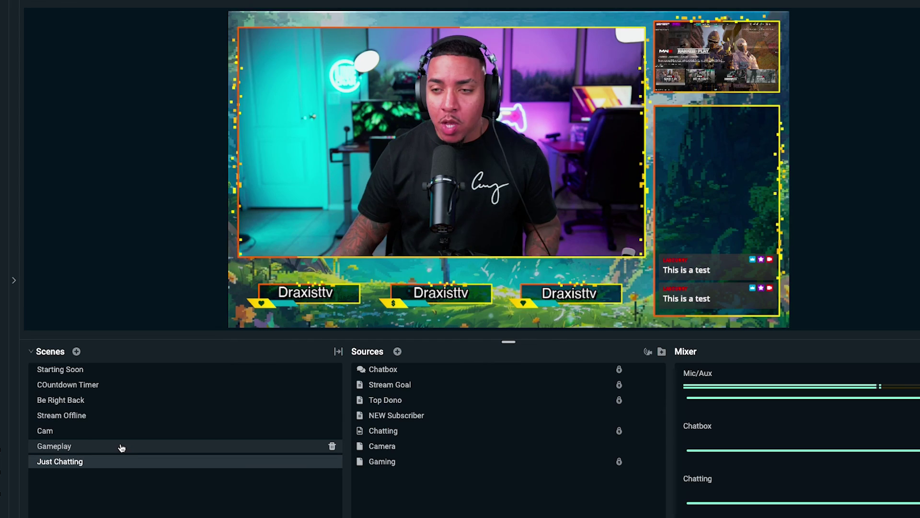
pyautogui.click(121, 447)
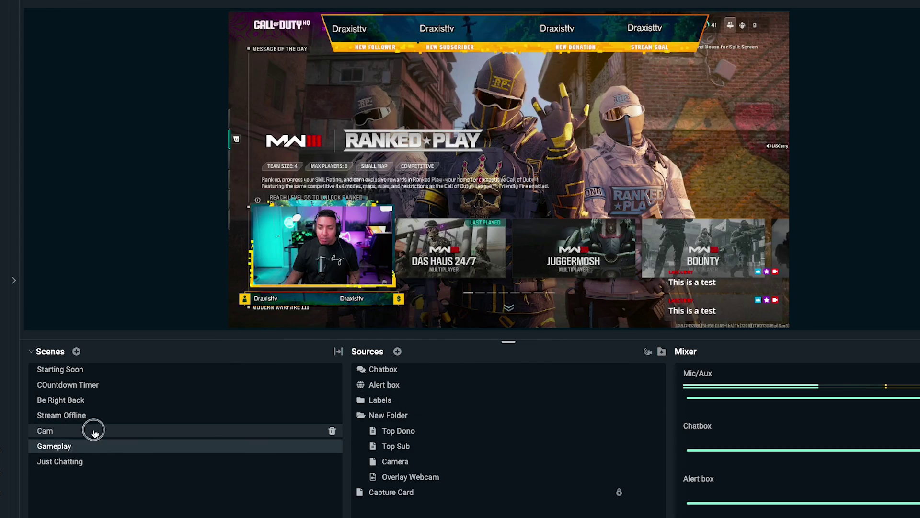
pyautogui.click(92, 430)
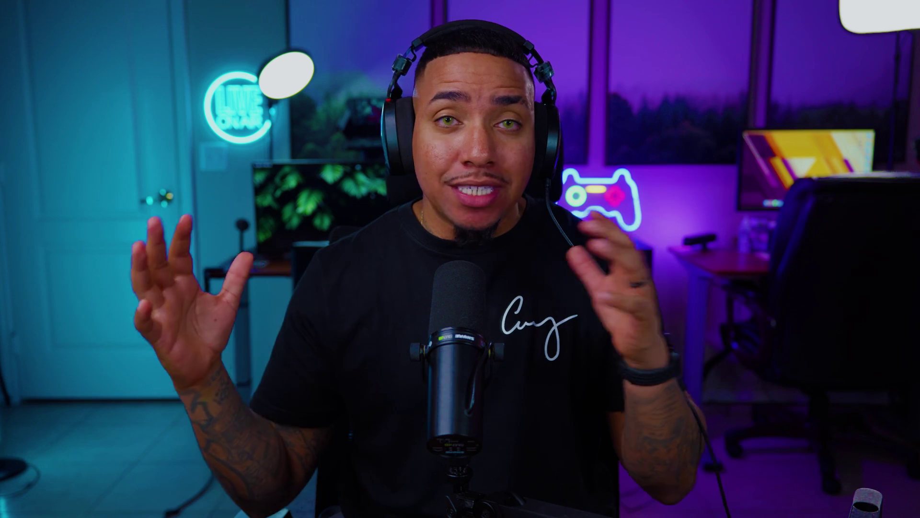